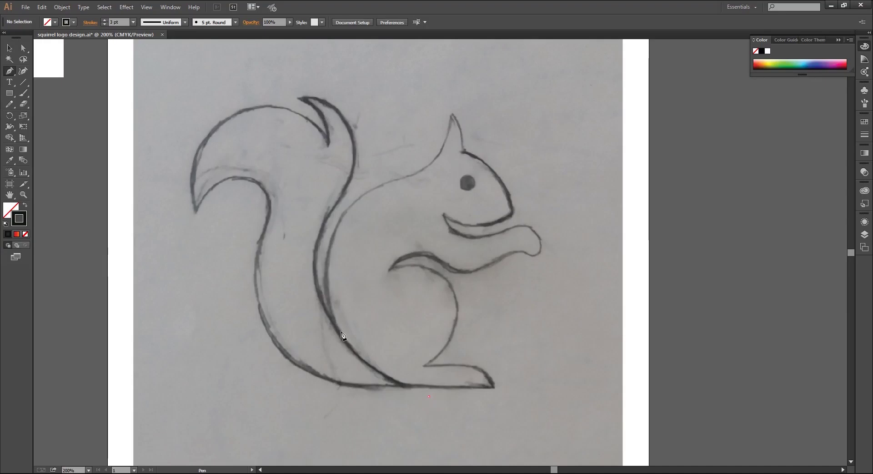
Step: Trace a black path from the tail base up the inner tail line to the tail top
{"action": "left_click", "coordinate": [428, 396]}
{"action": "left_click_drag", "start_coordinate": [315, 251], "coordinate": [322, 148]}
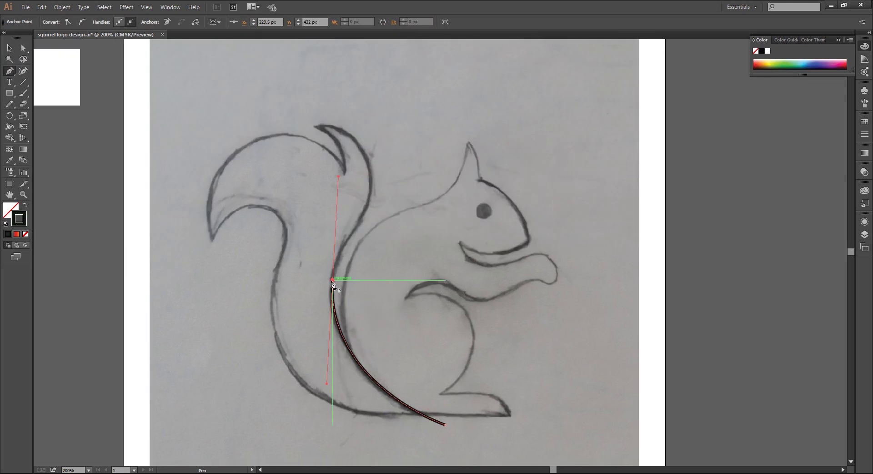
{"action": "left_click", "coordinate": [332, 280]}
{"action": "left_click", "coordinate": [361, 214]}
{"action": "mouse_move", "coordinate": [315, 124]}
{"action": "left_mouse_down"}
{"action": "mouse_move", "coordinate": [263, 125]}
{"action": "mouse_move", "coordinate": [232, 110]}
{"action": "left_mouse_up"}
Step: Continue the path to a sharp tail tip and down the outer tail edge
{"action": "left_click", "coordinate": [314, 124]}
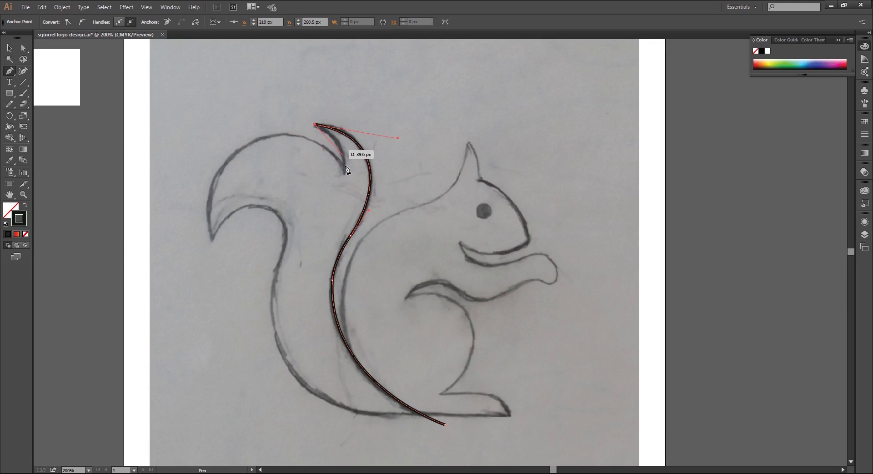
{"action": "left_click_drag", "start_coordinate": [344, 174], "coordinate": [346, 209]}
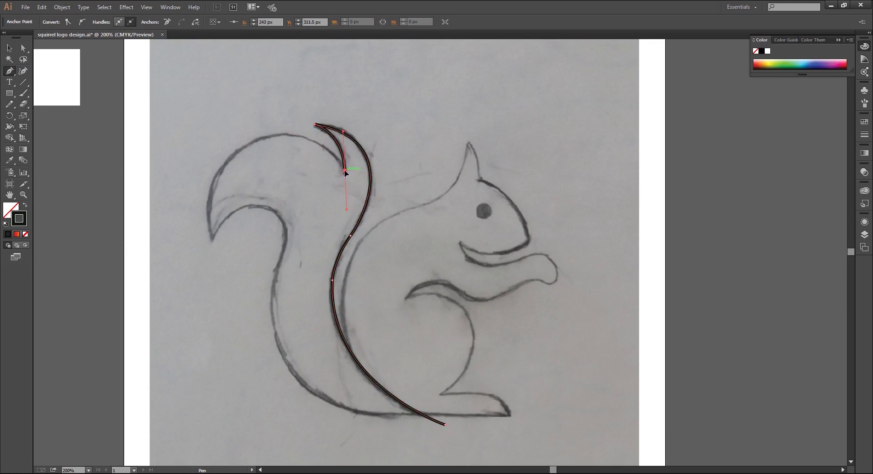
{"action": "left_click", "coordinate": [345, 172]}
{"action": "key", "text": "ctrl+minus"}
{"action": "mouse_move", "coordinate": [262, 175]}
{"action": "left_mouse_down"}
{"action": "mouse_move", "coordinate": [219, 210]}
{"action": "mouse_move", "coordinate": [249, 248]}
{"action": "mouse_move", "coordinate": [260, 291]}
{"action": "left_mouse_up"}
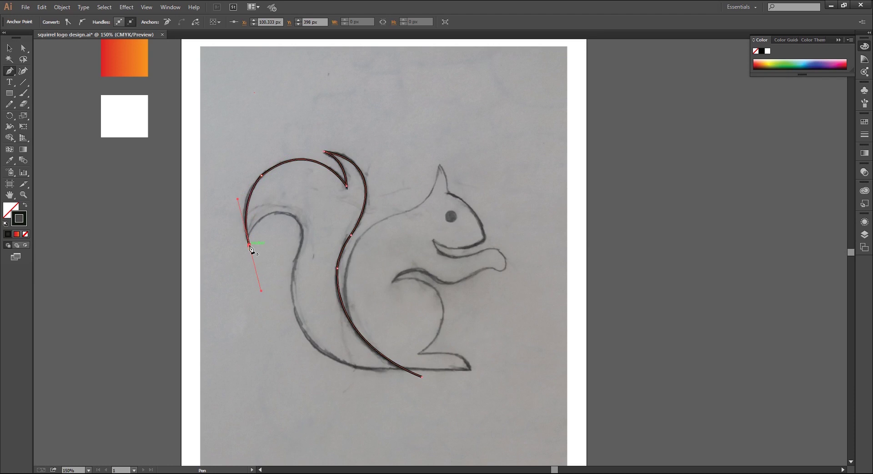
Step: Extend the outline around the tail curl, with a sharp corner, down the lower tail to the base
{"action": "left_click", "coordinate": [249, 245]}
{"action": "left_click_drag", "start_coordinate": [281, 213], "coordinate": [311, 215]}
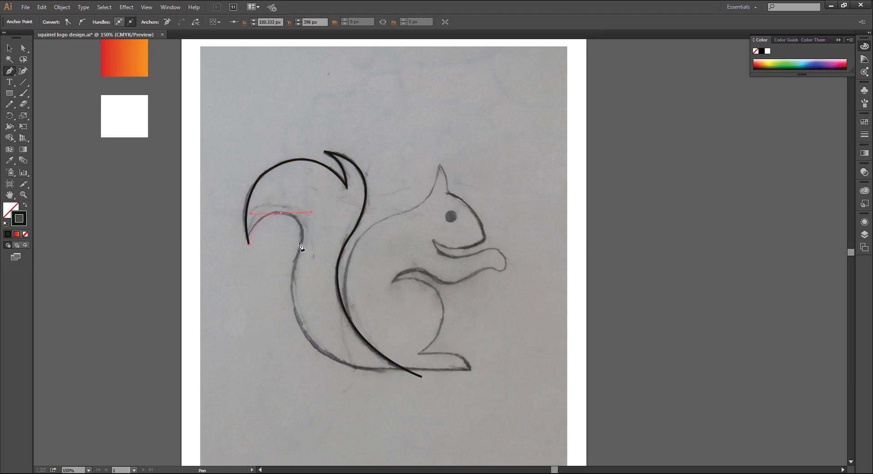
{"action": "left_click", "coordinate": [294, 261]}
{"action": "left_click", "coordinate": [294, 260]}
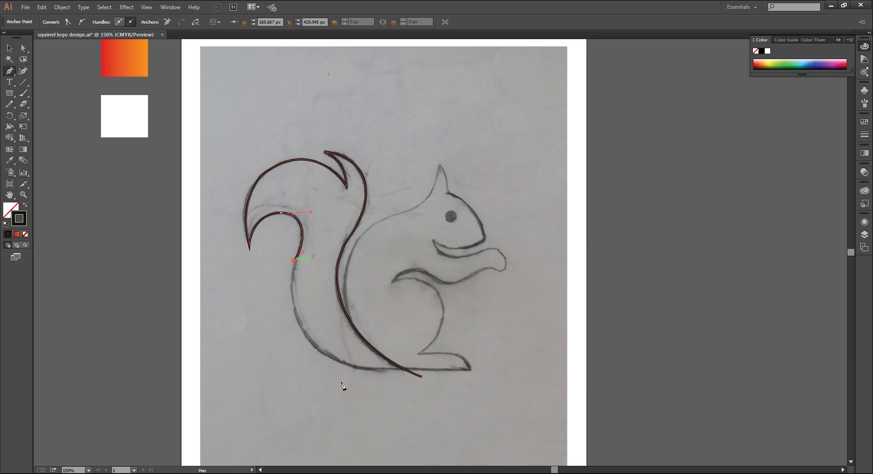
{"action": "left_click_drag", "start_coordinate": [390, 368], "coordinate": [498, 364]}
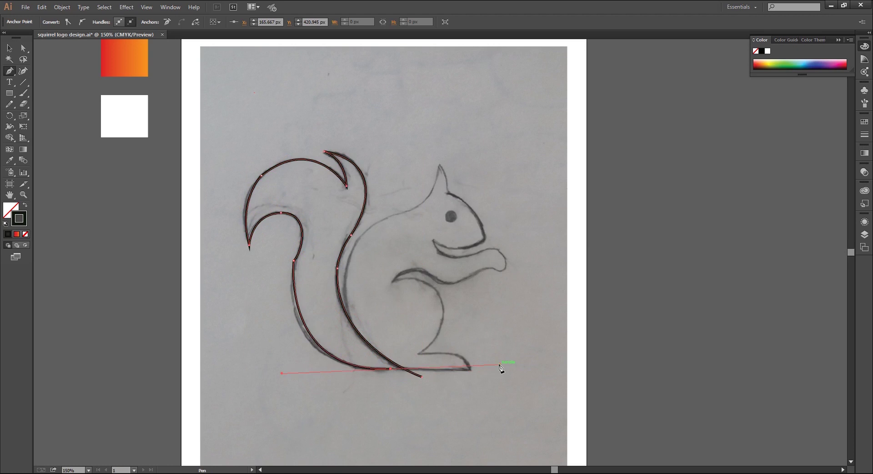
{"action": "left_click_drag", "start_coordinate": [390, 368], "coordinate": [391, 371]}
{"action": "left_click", "coordinate": [391, 367]}
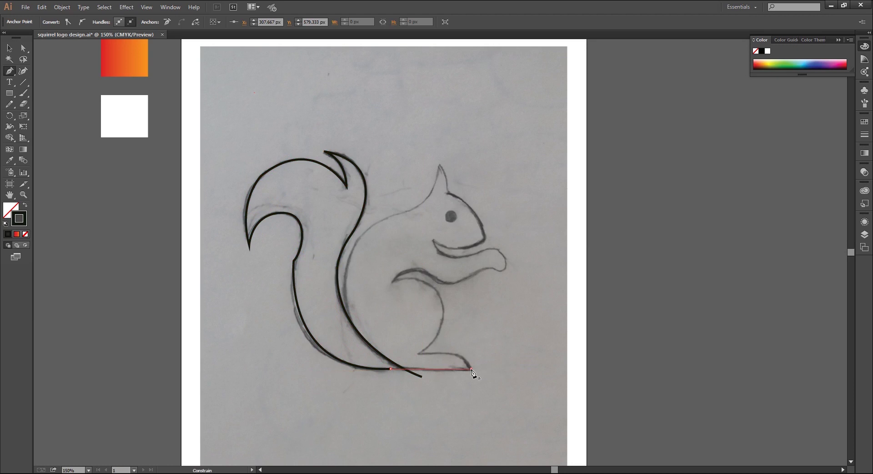
Step: Continue the outline along the base, around the foot and haunch, and along the arm to the paw
{"action": "left_click", "coordinate": [471, 369]}
{"action": "mouse_move", "coordinate": [453, 353]}
{"action": "left_mouse_down"}
{"action": "mouse_move", "coordinate": [438, 346]}
{"action": "mouse_move", "coordinate": [427, 355]}
{"action": "mouse_move", "coordinate": [457, 358]}
{"action": "mouse_move", "coordinate": [418, 356]}
{"action": "left_mouse_up"}
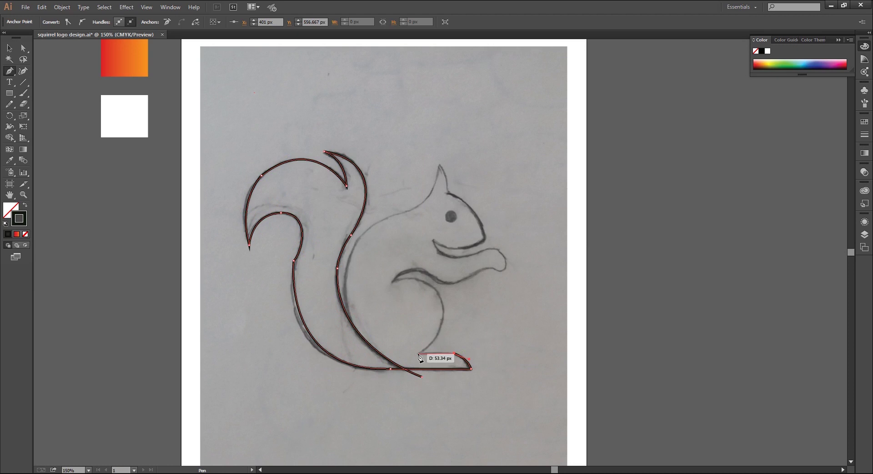
{"action": "mouse_move", "coordinate": [442, 313]}
{"action": "left_mouse_down"}
{"action": "mouse_move", "coordinate": [442, 296]}
{"action": "mouse_move", "coordinate": [393, 285]}
{"action": "mouse_move", "coordinate": [357, 293]}
{"action": "left_mouse_up"}
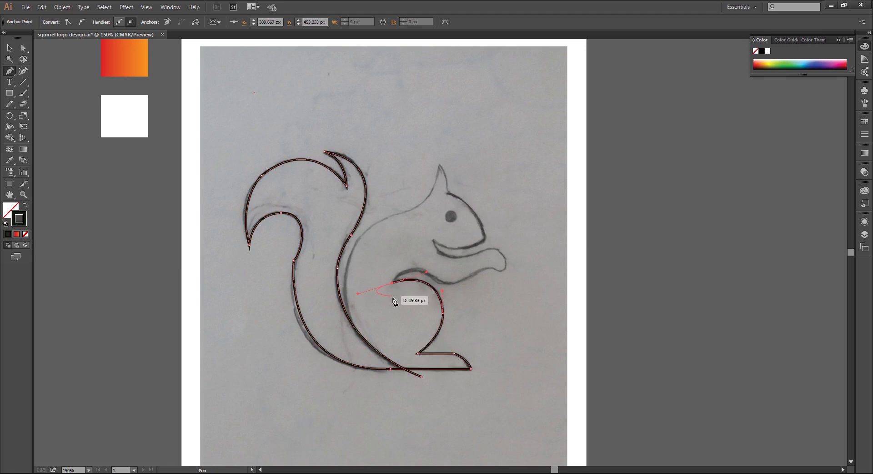
{"action": "left_click", "coordinate": [393, 285]}
{"action": "mouse_move", "coordinate": [430, 275]}
{"action": "left_mouse_down"}
{"action": "mouse_move", "coordinate": [456, 292]}
{"action": "mouse_move", "coordinate": [507, 262]}
{"action": "left_mouse_up"}
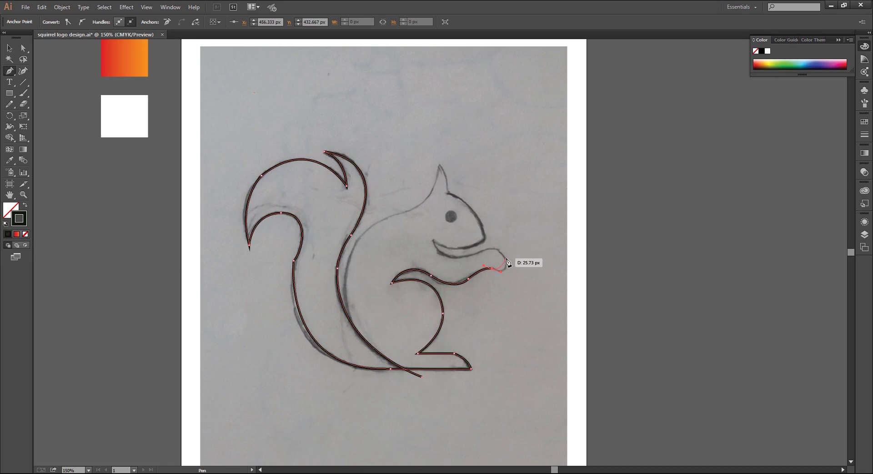
{"action": "left_click_drag", "start_coordinate": [506, 259], "coordinate": [508, 272]}
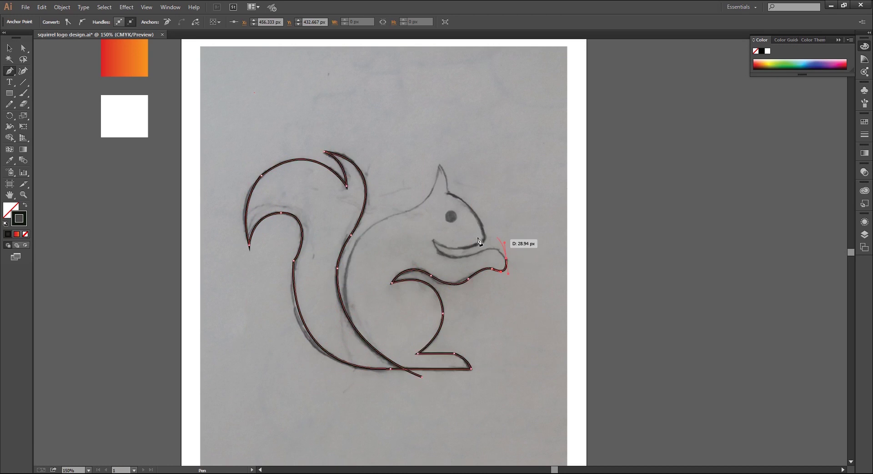
{"action": "left_click", "coordinate": [486, 249]}
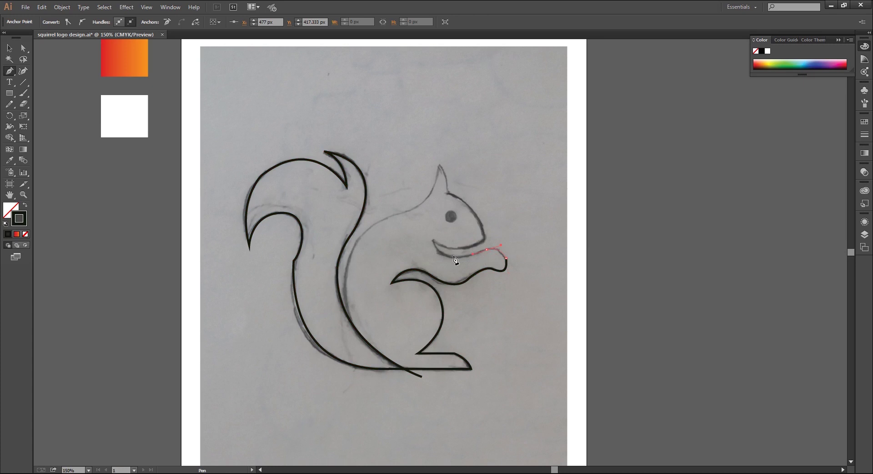
Step: Trace the mouth line to a sharp chin point and up the front of the head
{"action": "mouse_move", "coordinate": [432, 240]}
{"action": "left_mouse_down"}
{"action": "mouse_move", "coordinate": [420, 231]}
{"action": "mouse_move", "coordinate": [419, 211]}
{"action": "left_mouse_up"}
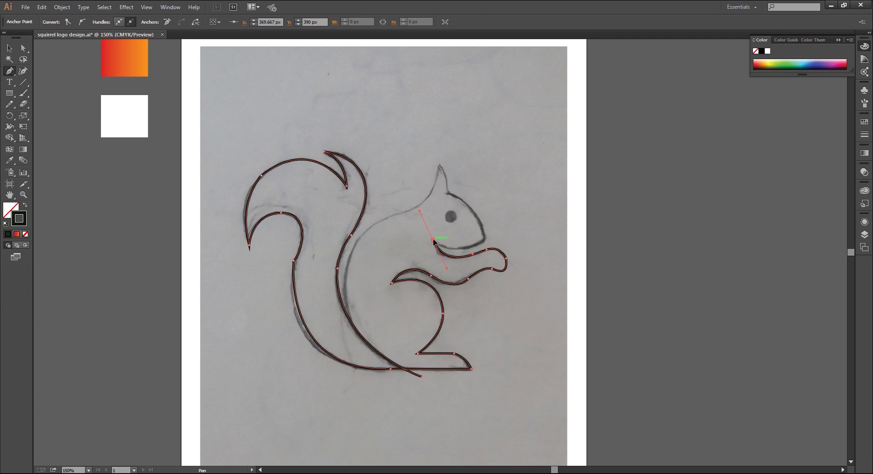
{"action": "left_click_drag", "start_coordinate": [485, 238], "coordinate": [512, 217]}
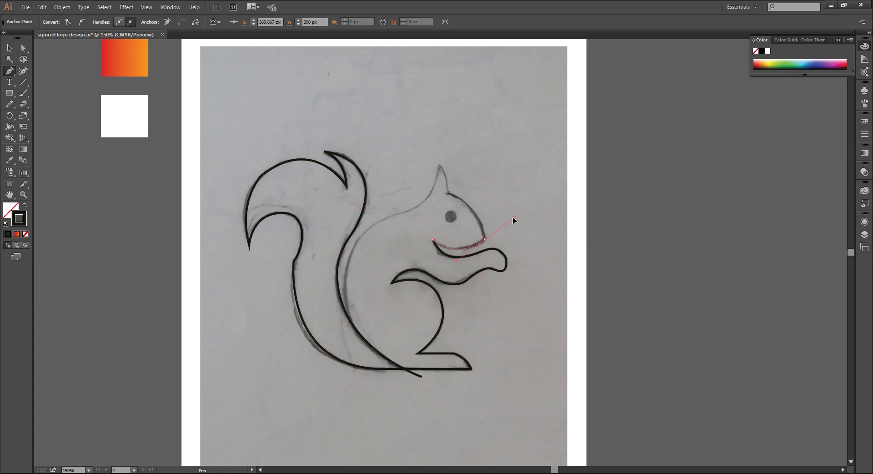
{"action": "left_click", "coordinate": [484, 238]}
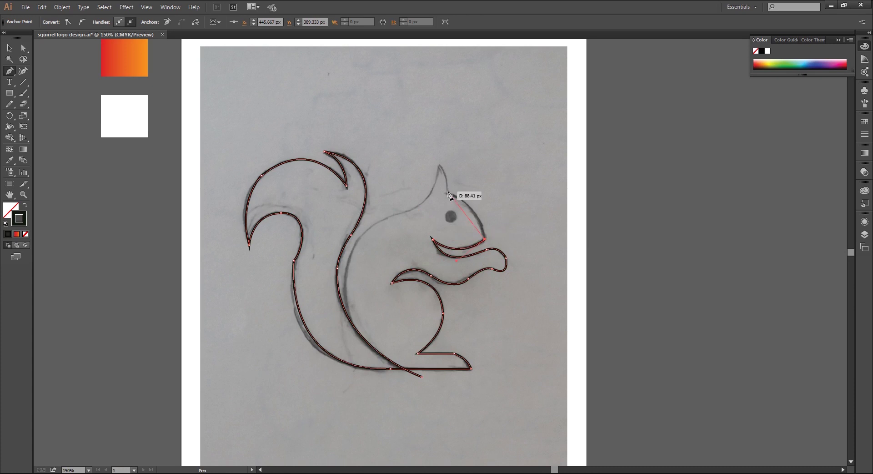
{"action": "left_click_drag", "start_coordinate": [449, 192], "coordinate": [413, 181]}
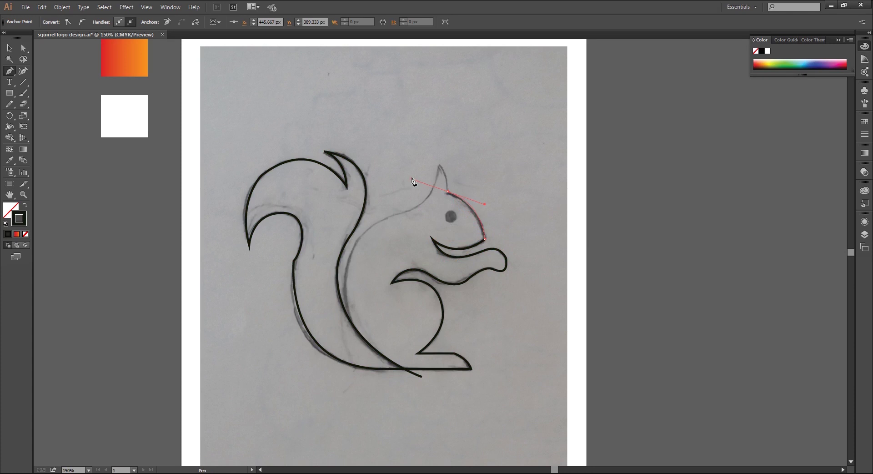
{"action": "left_click", "coordinate": [448, 192]}
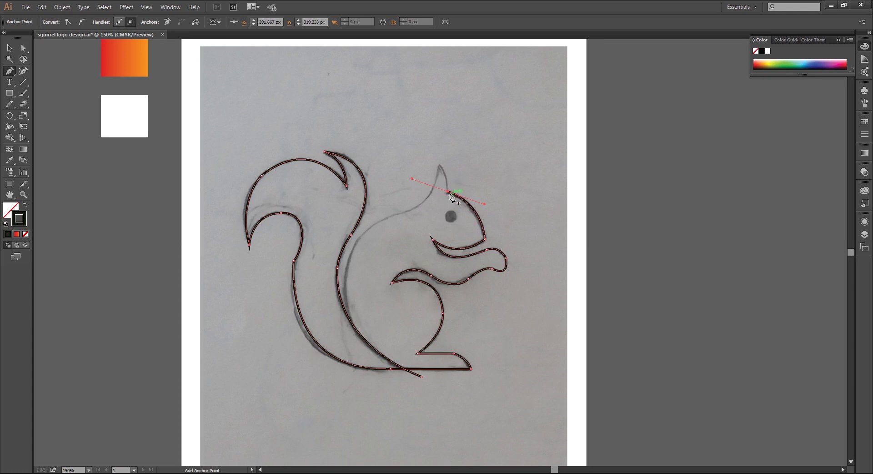
Step: Trace over the pointed ear and down the back, then select all paths
{"action": "left_click", "coordinate": [441, 167]}
{"action": "left_click_drag", "start_coordinate": [435, 160], "coordinate": [432, 155]}
{"action": "mouse_move", "coordinate": [439, 163]}
{"action": "left_mouse_down"}
{"action": "mouse_move", "coordinate": [409, 210]}
{"action": "mouse_move", "coordinate": [383, 216]}
{"action": "left_mouse_up"}
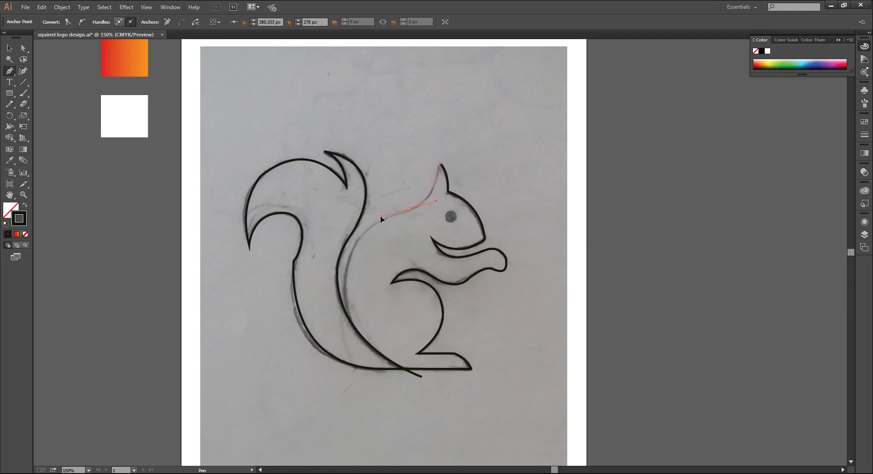
{"action": "left_click_drag", "start_coordinate": [360, 349], "coordinate": [383, 380]}
{"action": "left_click_drag", "start_coordinate": [400, 413], "coordinate": [431, 462]}
{"action": "key", "text": "ctrl+a"}
Step: Convert the paw point and the tail's inner-curl point into smooth anchors
{"action": "key", "text": "v"}
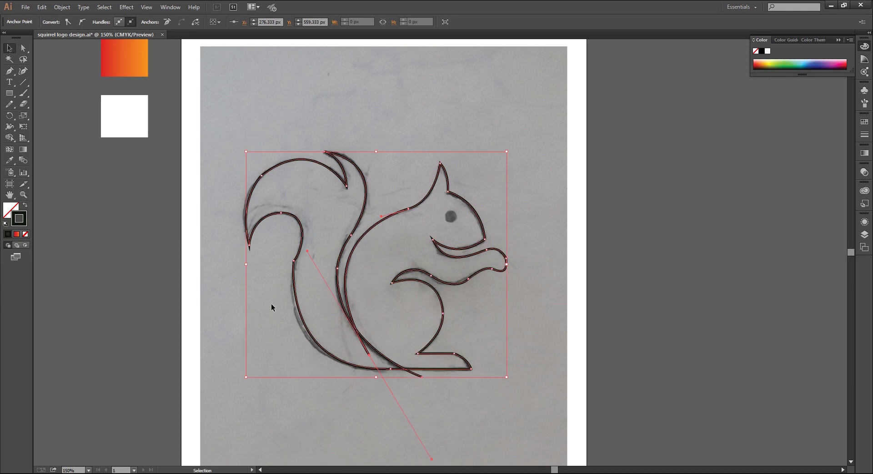
{"action": "left_click", "coordinate": [271, 303]}
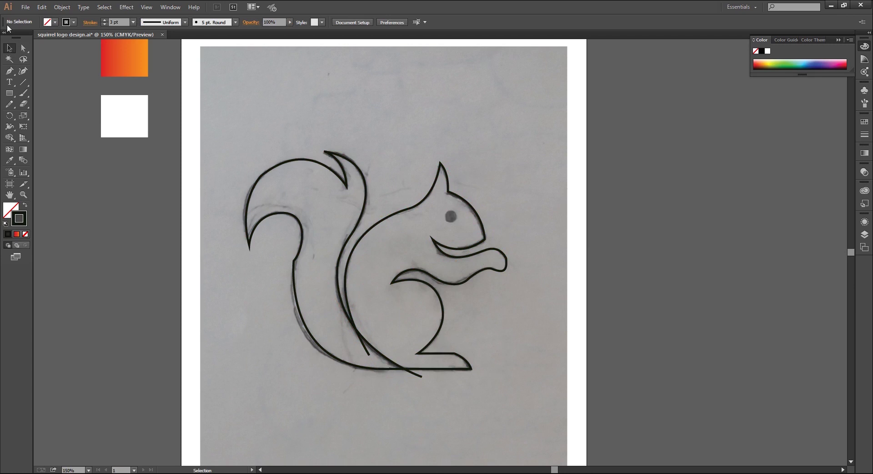
{"action": "left_click", "coordinate": [23, 48]}
{"action": "left_click", "coordinate": [507, 259]}
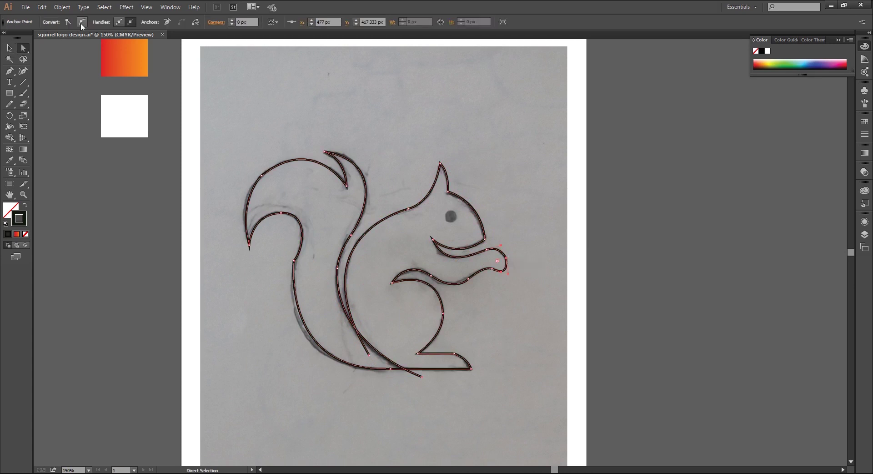
{"action": "left_click", "coordinate": [82, 22]}
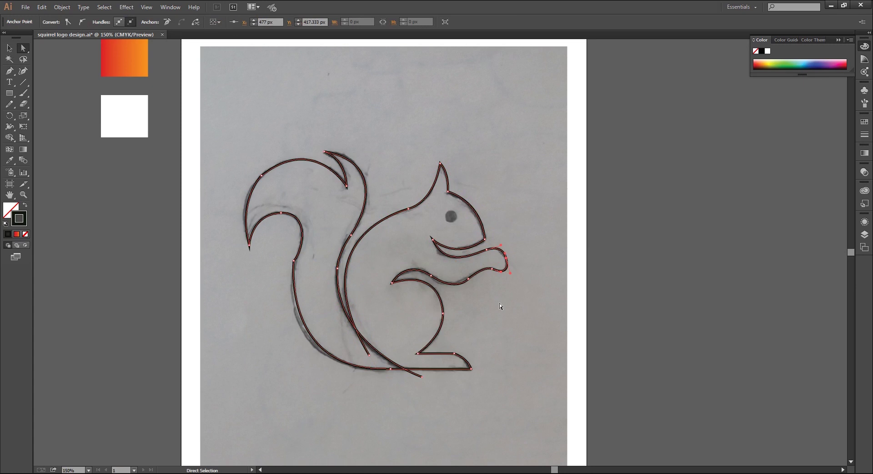
{"action": "left_click", "coordinate": [294, 260]}
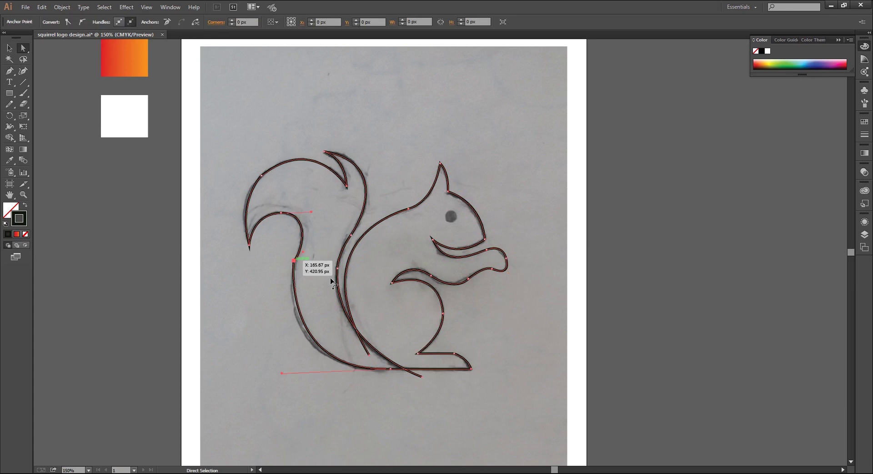
{"action": "left_click", "coordinate": [79, 22]}
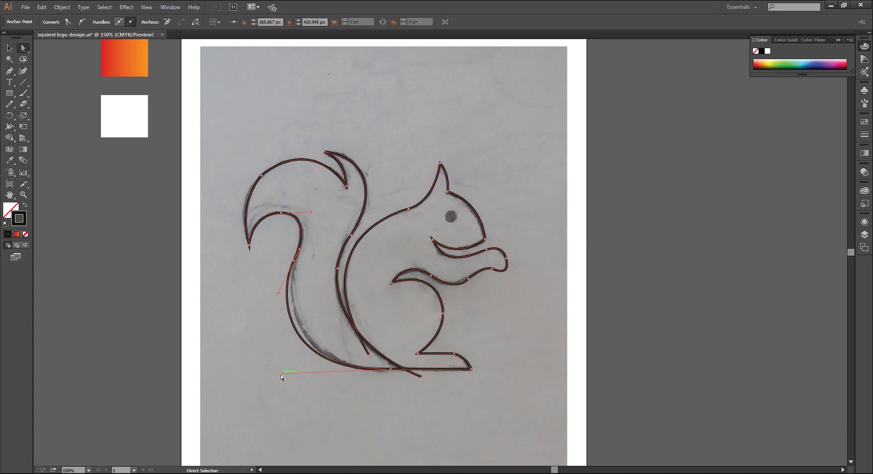
Step: Drag the lower tail curve and its handles to match the sketch, and show the Layers panel
{"action": "left_click_drag", "start_coordinate": [281, 374], "coordinate": [302, 378]}
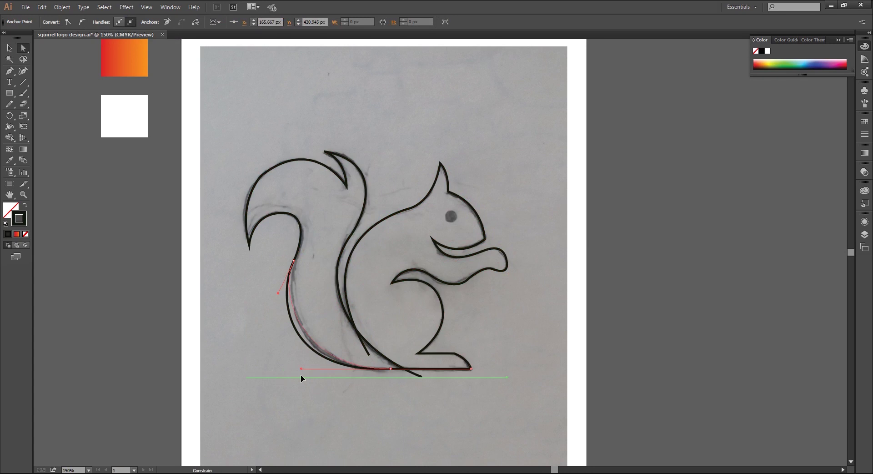
{"action": "left_click_drag", "start_coordinate": [241, 384], "coordinate": [241, 384]}
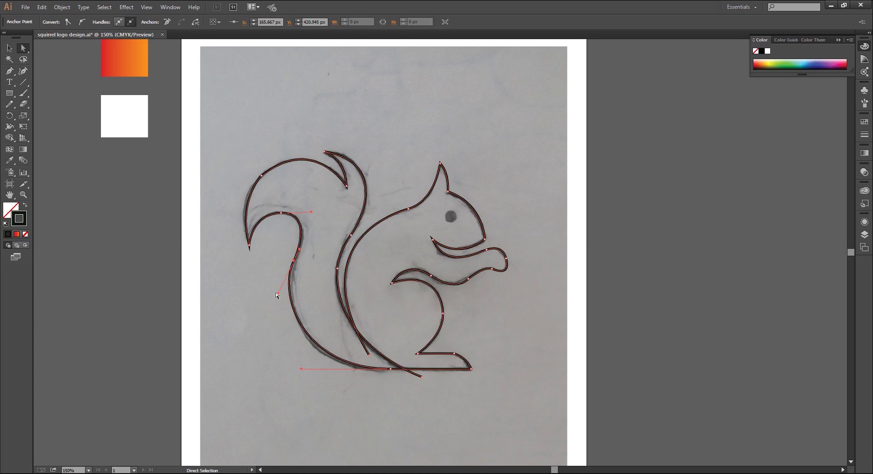
{"action": "left_click_drag", "start_coordinate": [278, 292], "coordinate": [280, 303]}
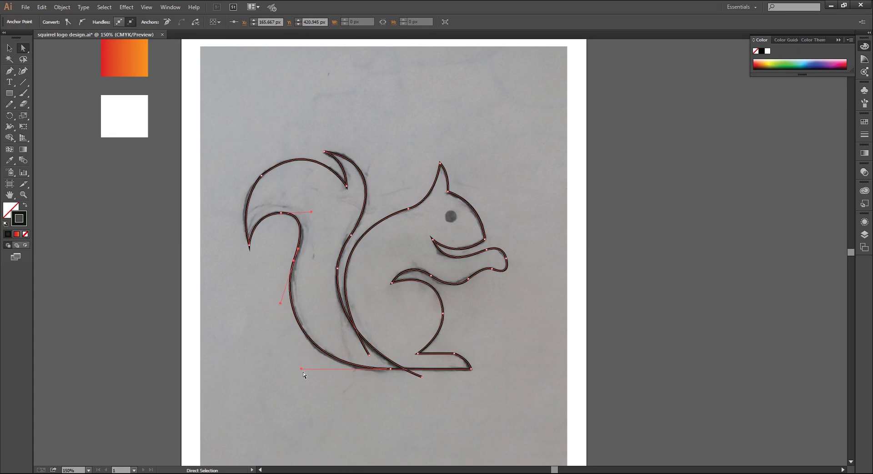
{"action": "key", "text": "ctrl"}
{"action": "left_click_drag", "start_coordinate": [302, 369], "coordinate": [311, 370]}
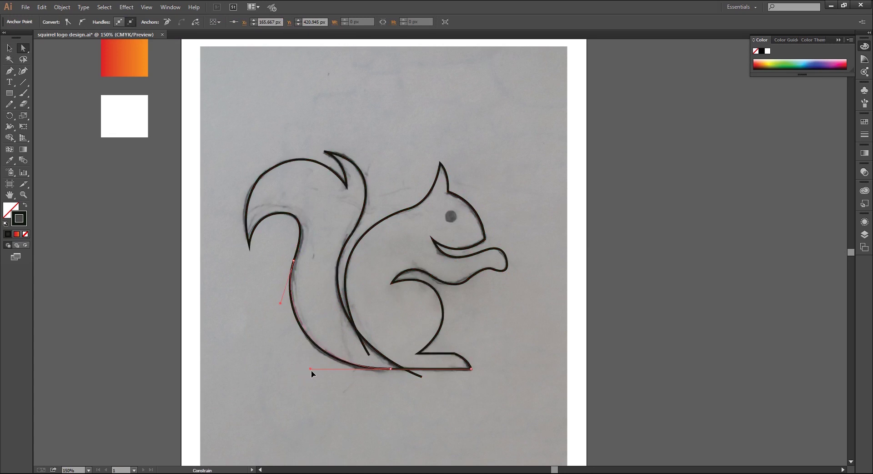
{"action": "key", "text": "F7"}
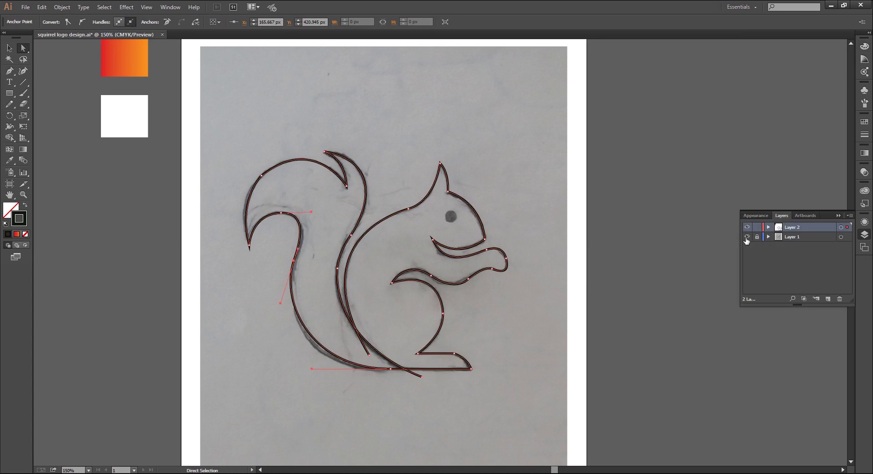
Step: Hide the sketch layer and round the tail's upper-left corner and the base corner
{"action": "left_click", "coordinate": [746, 236]}
{"action": "left_click", "coordinate": [261, 175]}
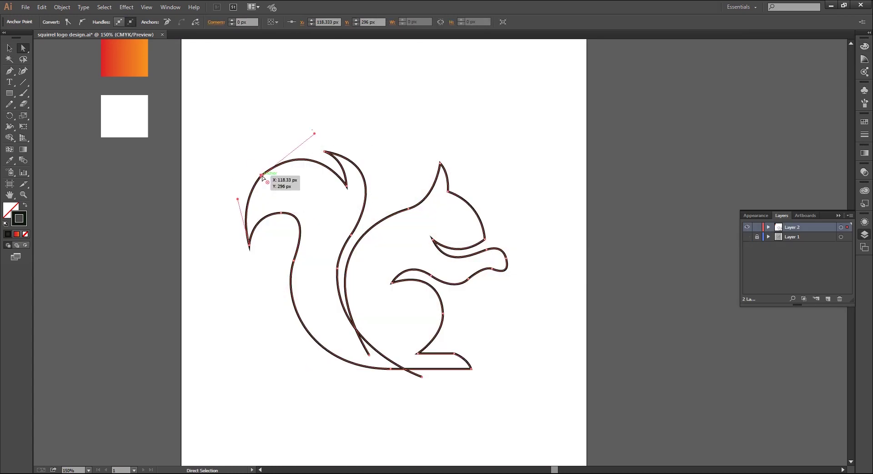
{"action": "left_click_drag", "start_coordinate": [267, 182], "coordinate": [406, 285]}
{"action": "left_click", "coordinate": [478, 318]}
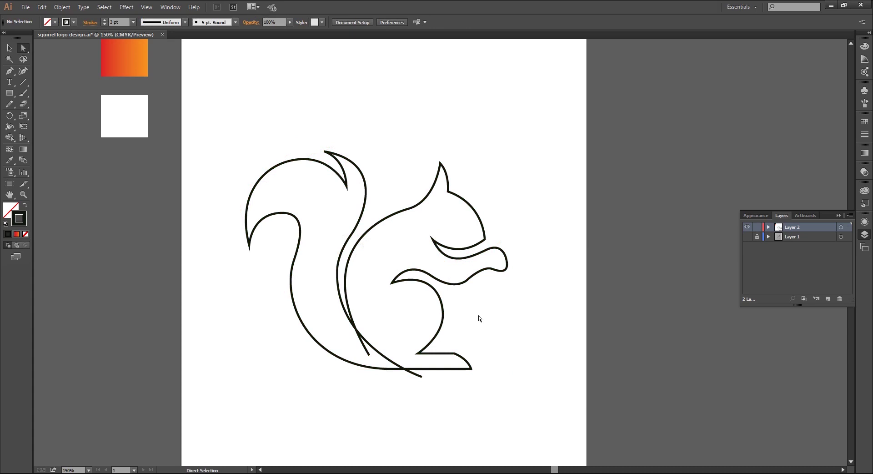
{"action": "left_click", "coordinate": [455, 353]}
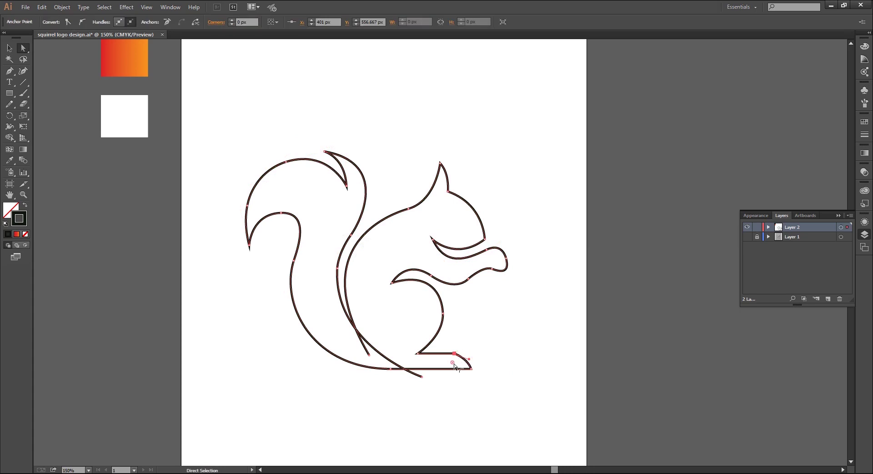
{"action": "left_click_drag", "start_coordinate": [453, 363], "coordinate": [432, 425]}
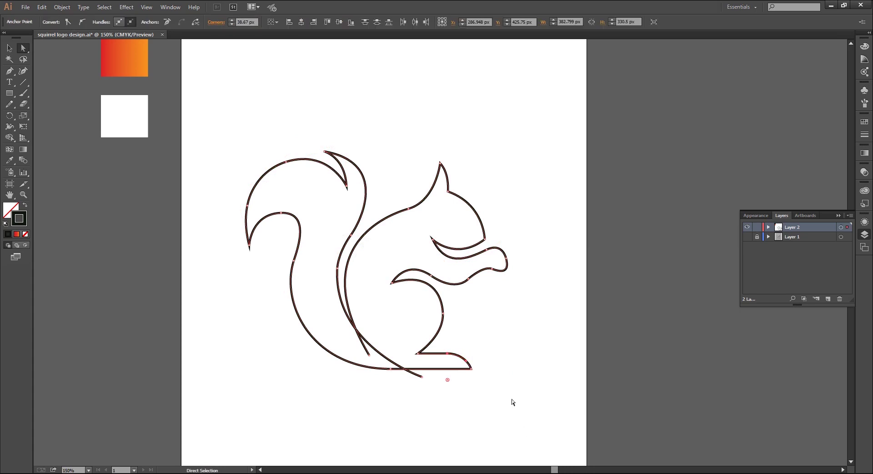
Step: Show the sketch again, refine the tail-bottom curve, and select the whole outline
{"action": "key", "text": "ctrl+plus"}
{"action": "left_click", "coordinate": [747, 236]}
{"action": "left_click_drag", "start_coordinate": [324, 374], "coordinate": [294, 362]}
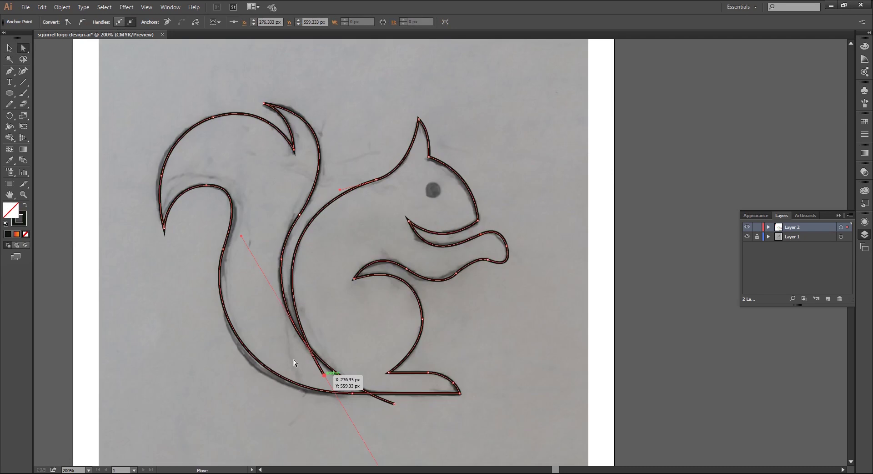
{"action": "left_click_drag", "start_coordinate": [241, 237], "coordinate": [241, 244]}
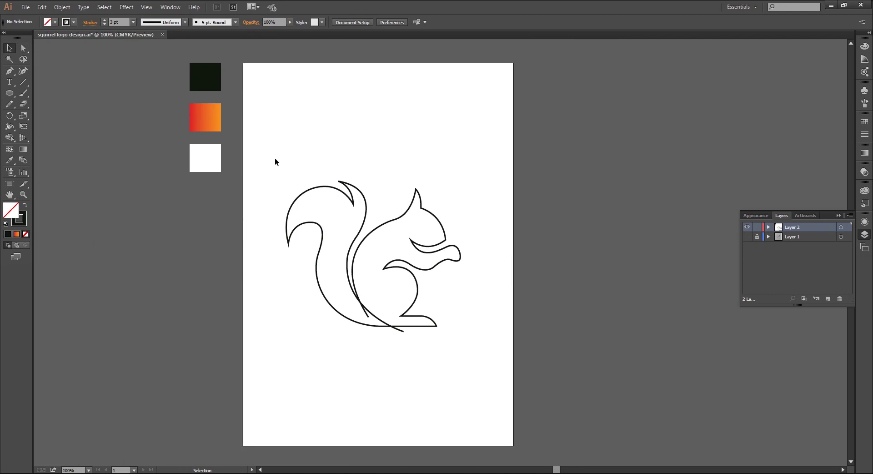
{"action": "left_click_drag", "start_coordinate": [255, 142], "coordinate": [476, 403]}
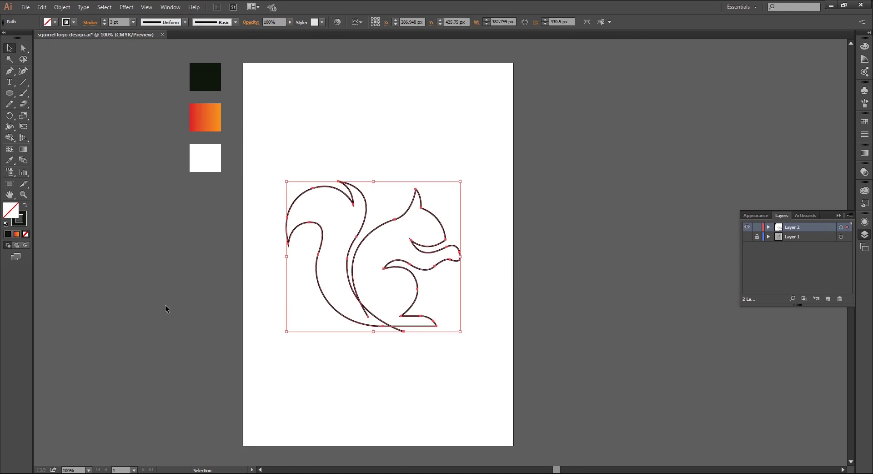
Step: With Shape Builder, merge the tail region and delete the stray tail-stroke end, then reshow the sketch
{"action": "key", "text": "shift+m"}
{"action": "key", "text": "ctrl+plus"}
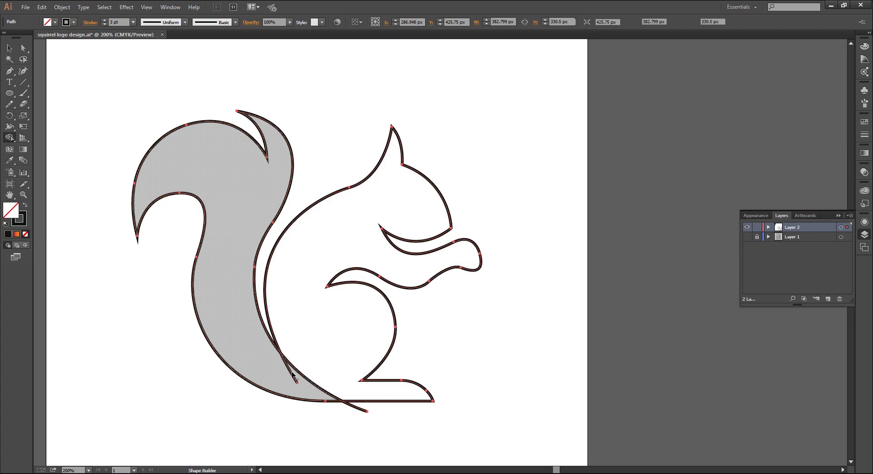
{"action": "left_click", "coordinate": [293, 377]}
{"action": "left_click", "coordinate": [354, 406], "text": "alt"}
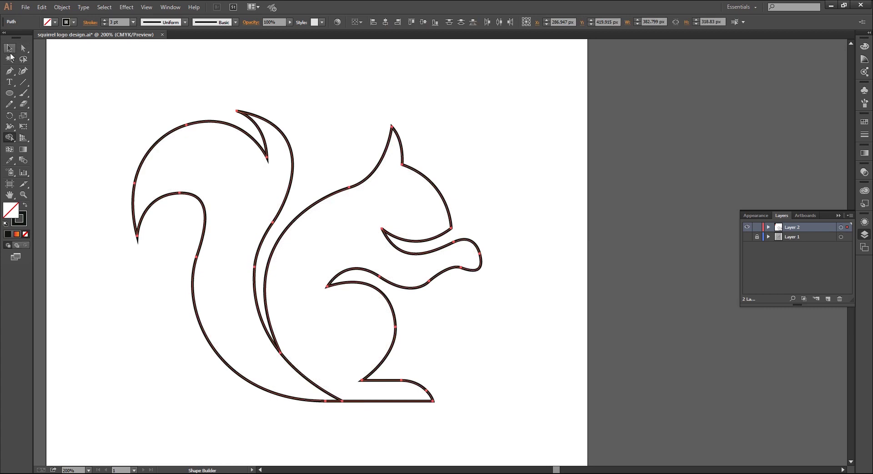
{"action": "left_click", "coordinate": [9, 47]}
{"action": "key", "text": "ctrl+a"}
{"action": "key", "text": "ctrl+minus"}
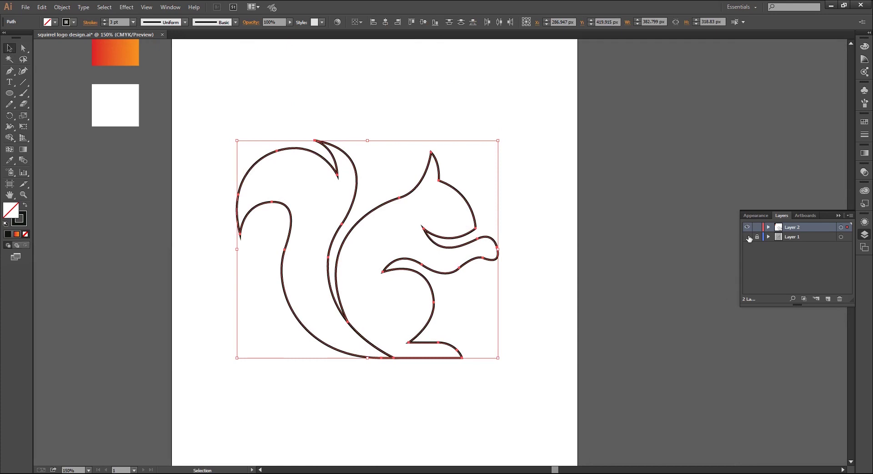
{"action": "left_click", "coordinate": [747, 236]}
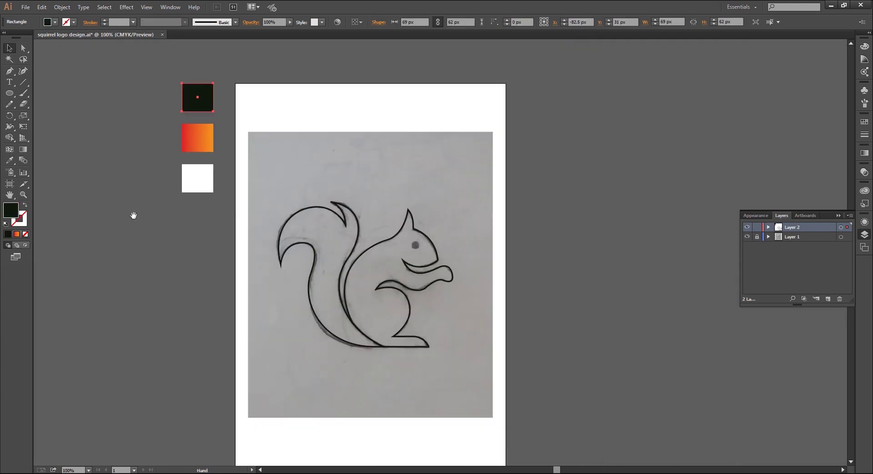
Step: Draw a solid black circle over the sketched eye with the Ellipse tool
{"action": "key", "text": "l"}
{"action": "key", "text": "ctrl+plus"}
{"action": "key", "text": "ctrl+plus"}
{"action": "key", "text": "ctrl+plus"}
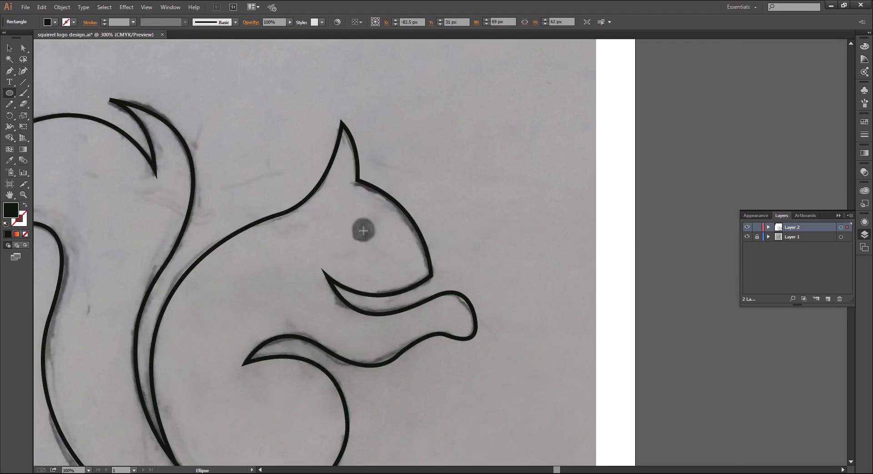
{"action": "left_click_drag", "start_coordinate": [363, 231], "coordinate": [373, 242]}
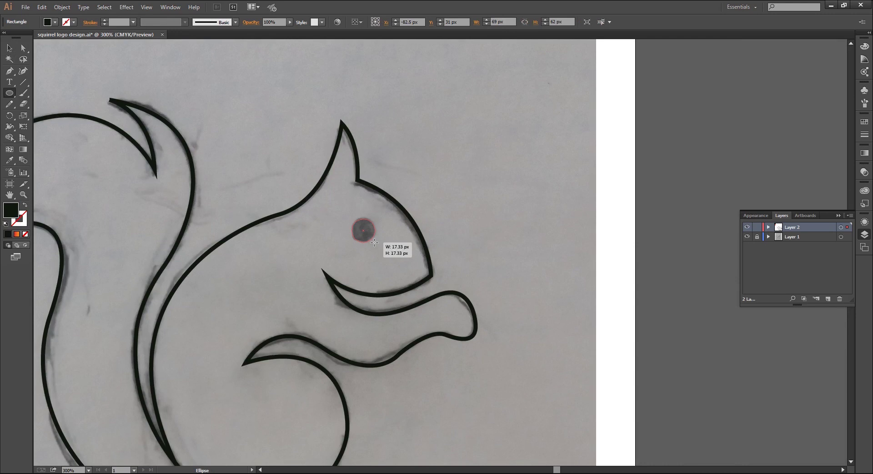
{"action": "key", "text": "ctrl+plus"}
{"action": "key", "text": "ctrl+plus"}
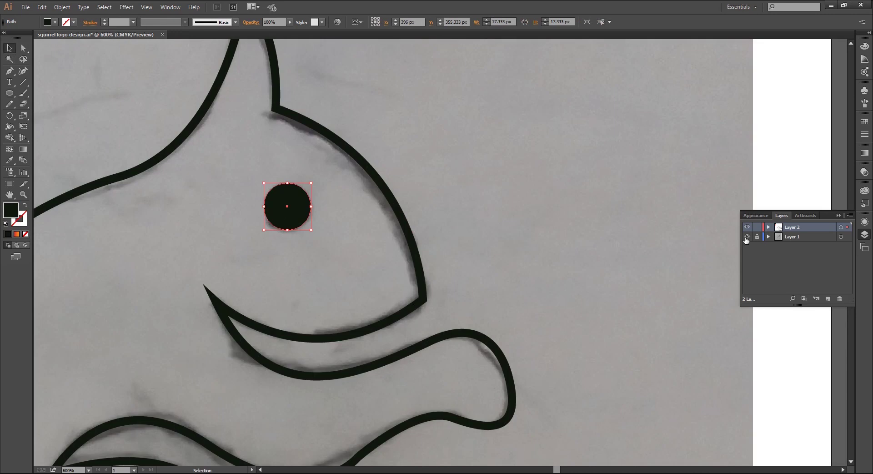
Step: Hide the sketch layer and select the squirrel's body outline
{"action": "left_click", "coordinate": [747, 237]}
{"action": "left_click", "coordinate": [544, 246]}
{"action": "key", "text": "ctrl+minus"}
{"action": "key", "text": "ctrl+minus"}
{"action": "key", "text": "ctrl+minus"}
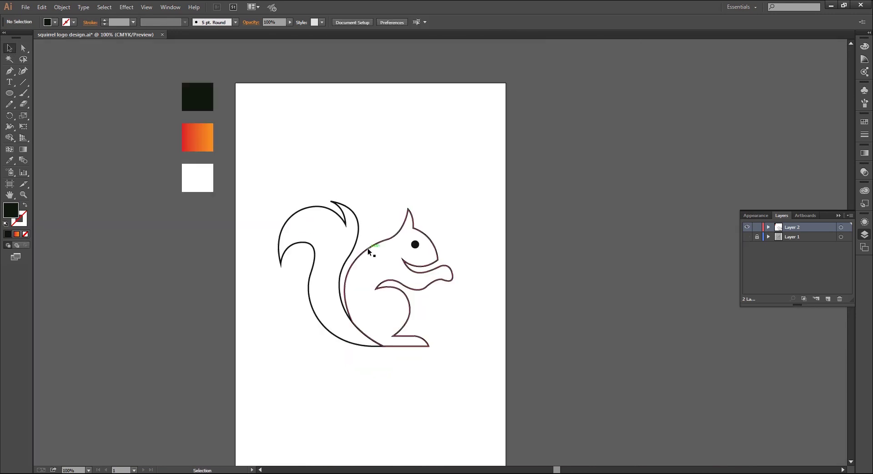
{"action": "left_click", "coordinate": [369, 248]}
{"action": "left_click", "coordinate": [9, 161]}
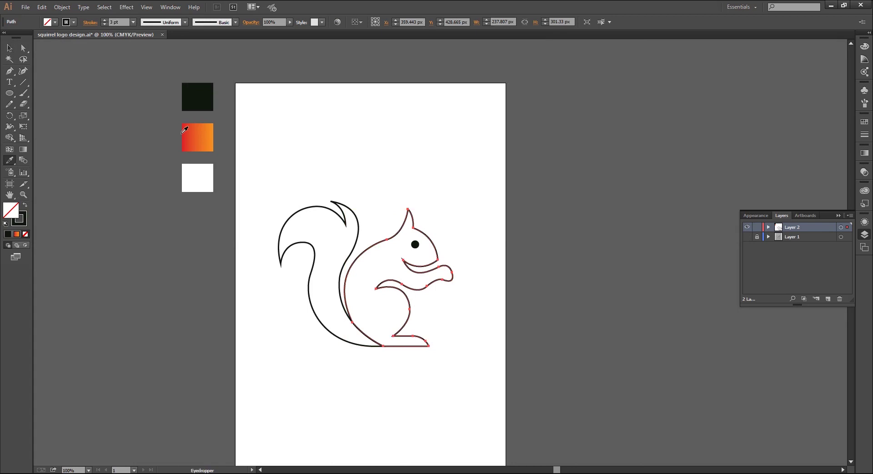
Step: Apply the red-to-orange gradient swatch to the body, then to the tail
{"action": "left_click", "coordinate": [202, 132]}
{"action": "left_click", "coordinate": [9, 48]}
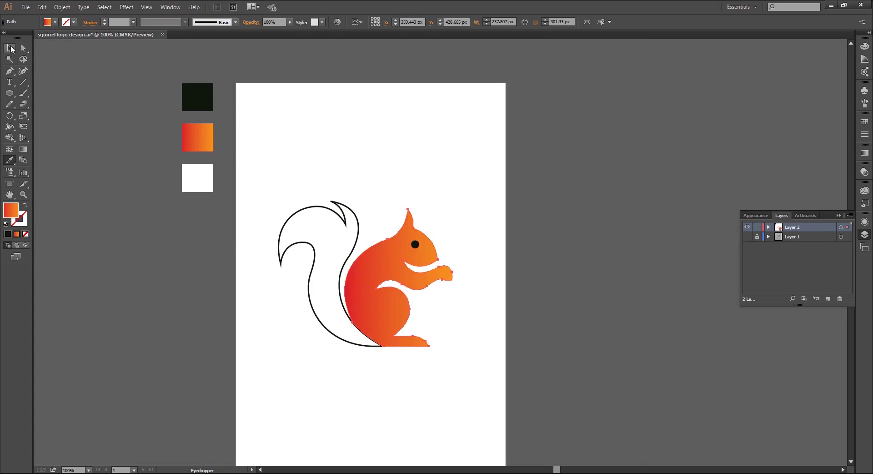
{"action": "left_click", "coordinate": [127, 211]}
{"action": "left_click", "coordinate": [308, 284]}
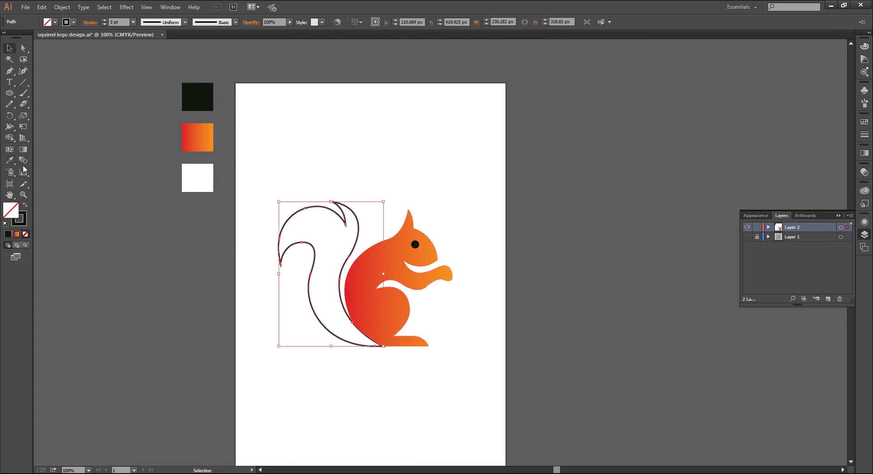
{"action": "left_click", "coordinate": [9, 160]}
{"action": "left_click", "coordinate": [187, 129]}
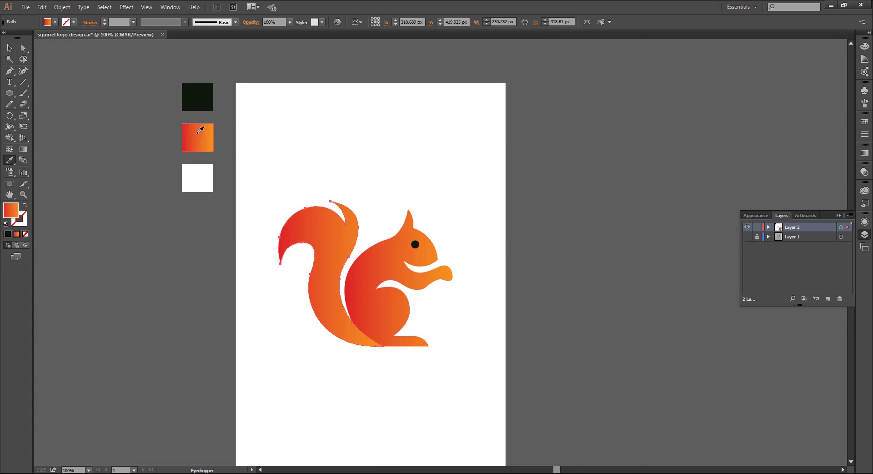
{"action": "left_click", "coordinate": [9, 48]}
{"action": "left_click", "coordinate": [132, 208]}
{"action": "key", "text": "ctrl+="}
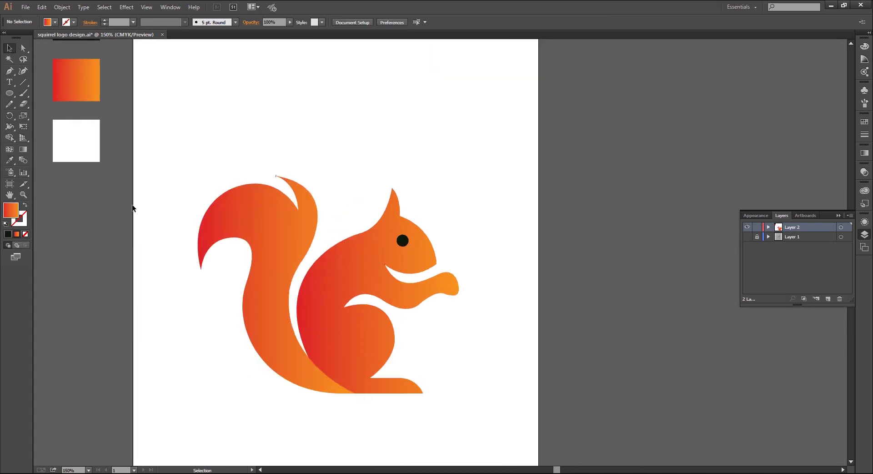
Step: Select the eye and body and use Pathfinder Minus Front to punch the eye hole
{"action": "left_click", "coordinate": [171, 7]}
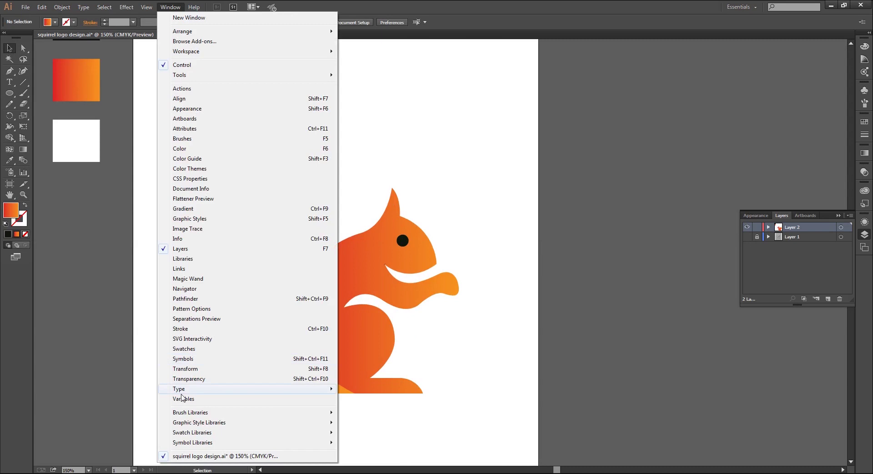
{"action": "left_click", "coordinate": [186, 298]}
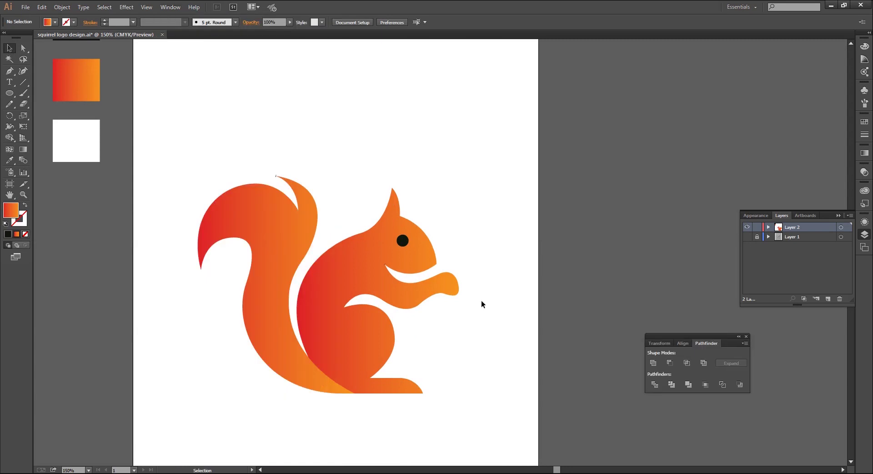
{"action": "left_click", "coordinate": [406, 240]}
{"action": "left_click", "coordinate": [419, 255], "text": "shift"}
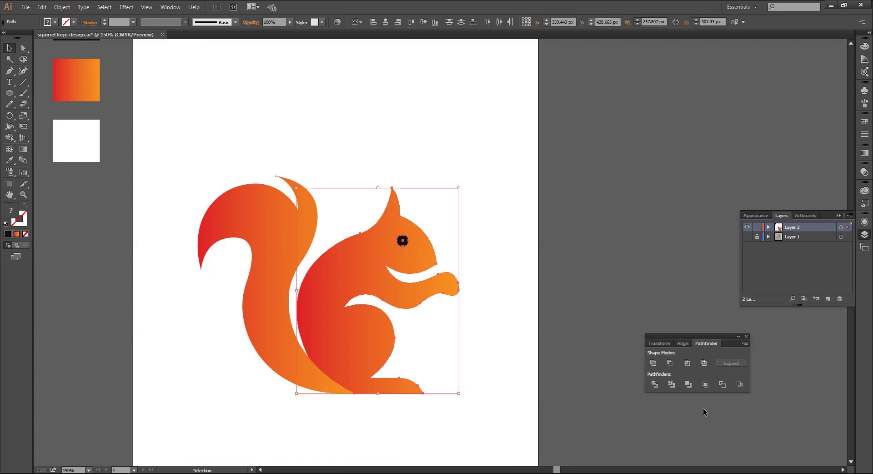
{"action": "left_click", "coordinate": [670, 363]}
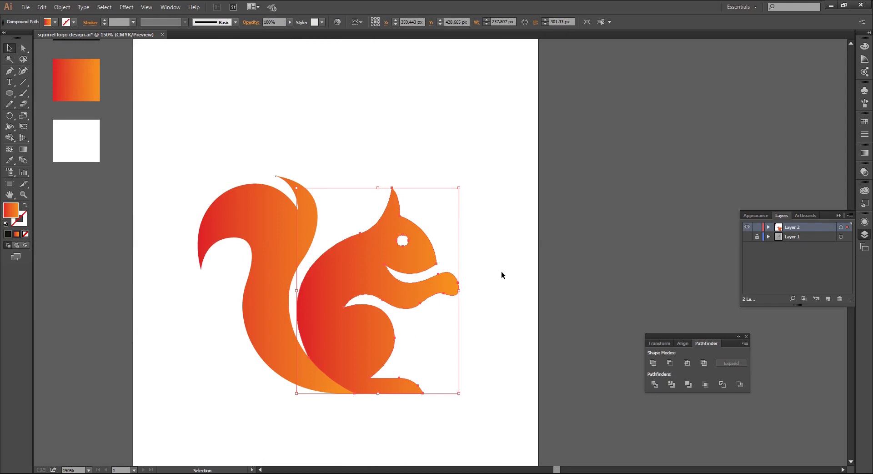
{"action": "key", "text": "ctrl+minus"}
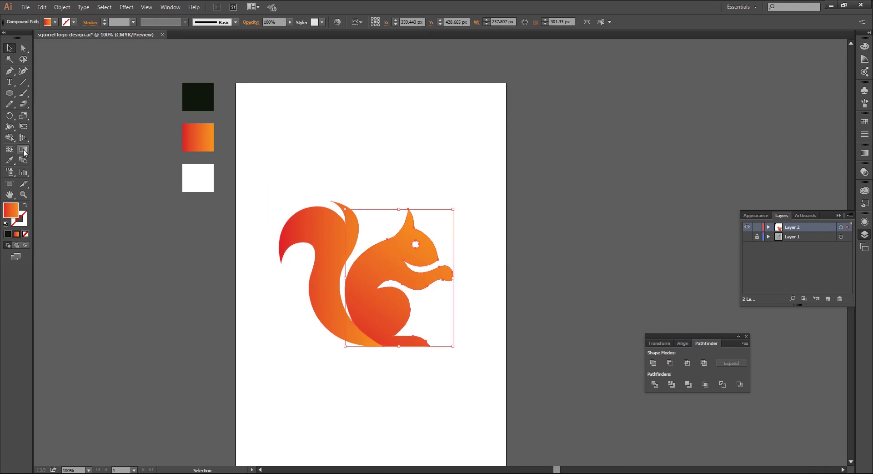
Step: Angle the body's gradient diagonally up to the right with the Gradient tool
{"action": "left_click", "coordinate": [23, 149]}
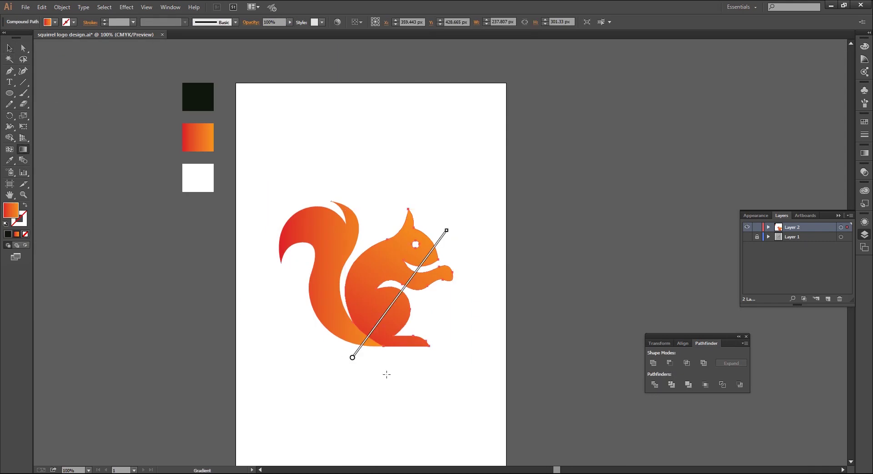
{"action": "left_click_drag", "start_coordinate": [399, 374], "coordinate": [399, 209]}
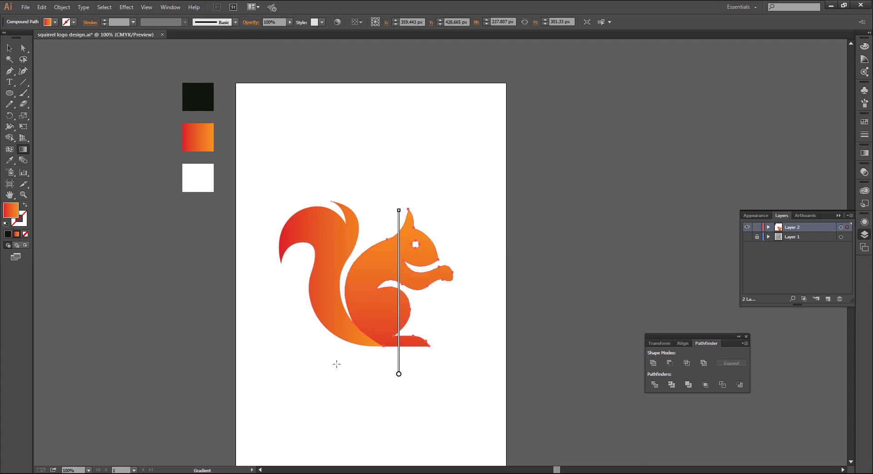
{"action": "left_click_drag", "start_coordinate": [349, 367], "coordinate": [454, 212]}
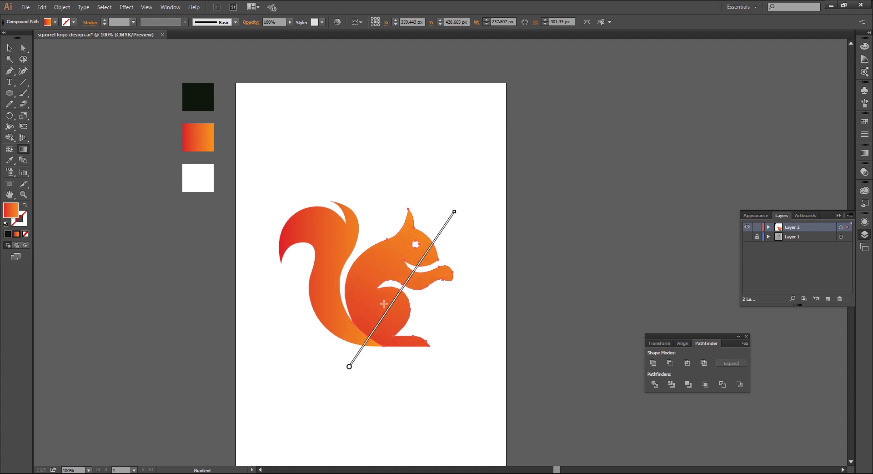
{"action": "left_click_drag", "start_coordinate": [383, 303], "coordinate": [393, 293]}
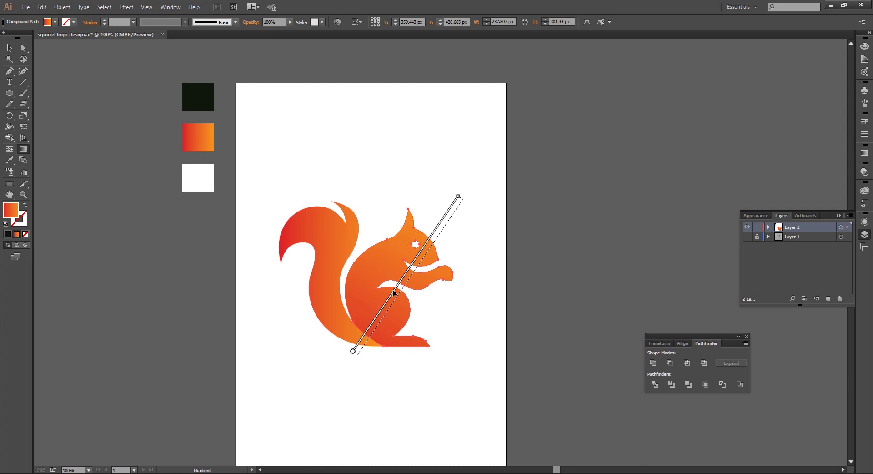
{"action": "left_click_drag", "start_coordinate": [393, 293], "coordinate": [381, 309]}
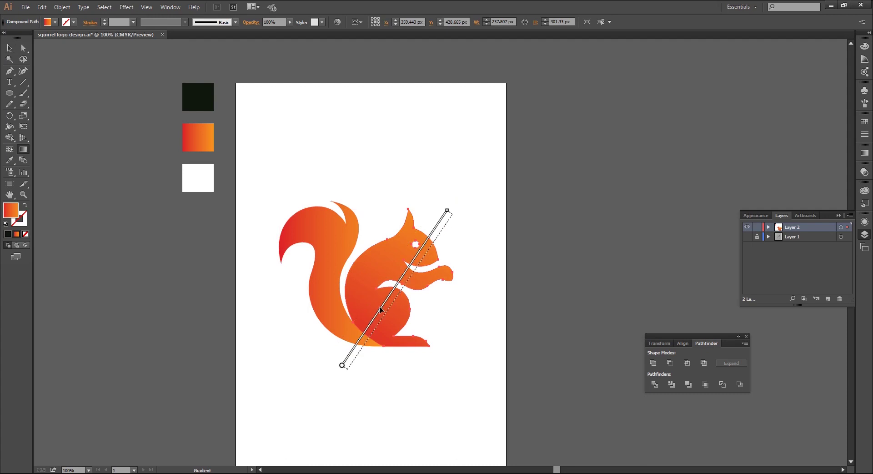
{"action": "key", "text": "v"}
{"action": "key", "text": "g"}
{"action": "left_click_drag", "start_coordinate": [341, 369], "coordinate": [433, 220]}
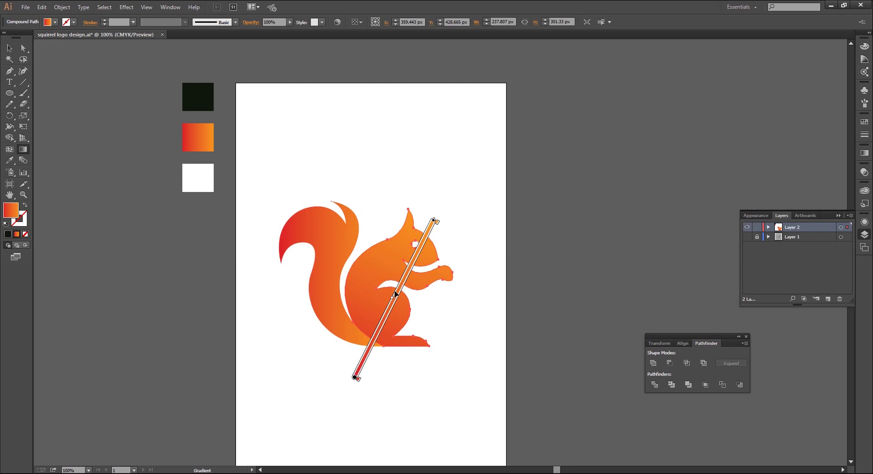
{"action": "left_click_drag", "start_coordinate": [396, 294], "coordinate": [400, 286]}
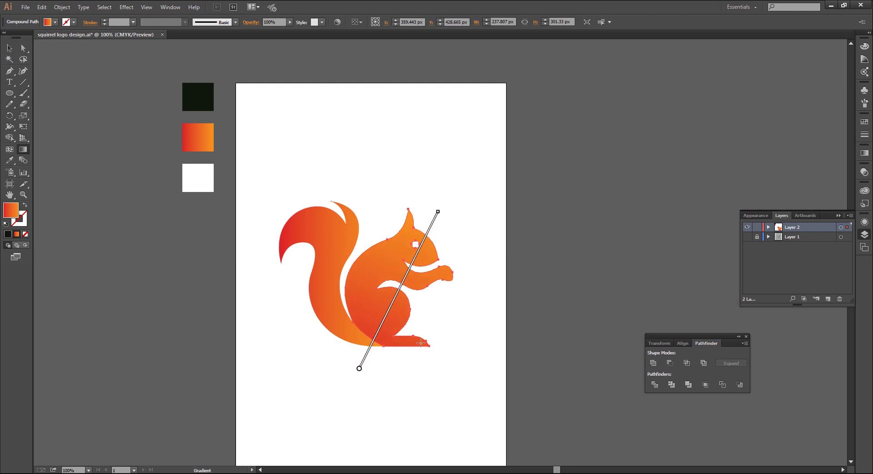
{"action": "key", "text": "v"}
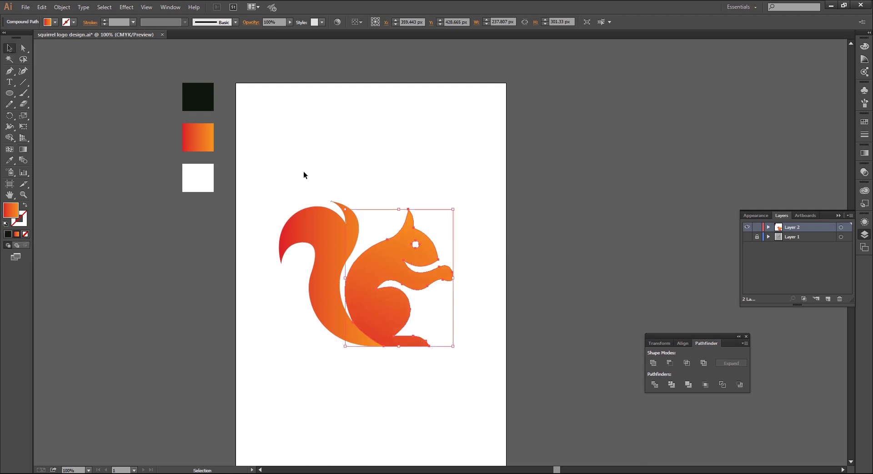
Step: Make the tail's gradient run vertically, red at top to orange at bottom
{"action": "left_click", "coordinate": [304, 172]}
{"action": "left_click", "coordinate": [319, 227]}
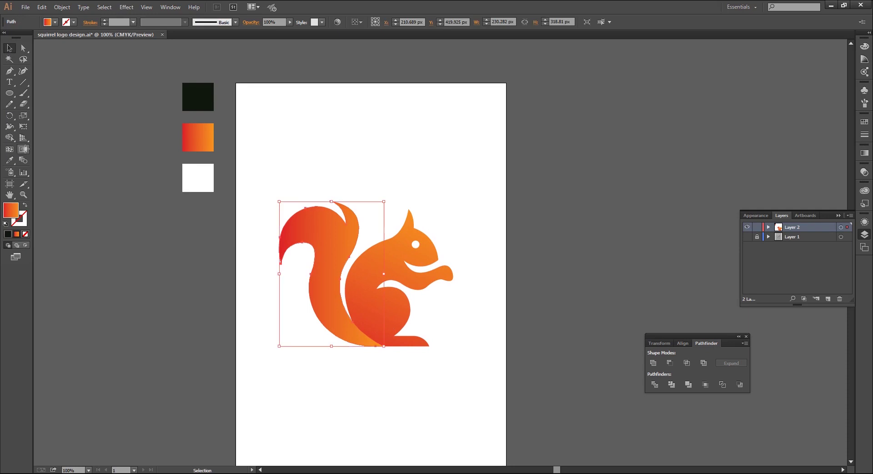
{"action": "key", "text": "g"}
{"action": "left_click_drag", "start_coordinate": [337, 360], "coordinate": [337, 226]}
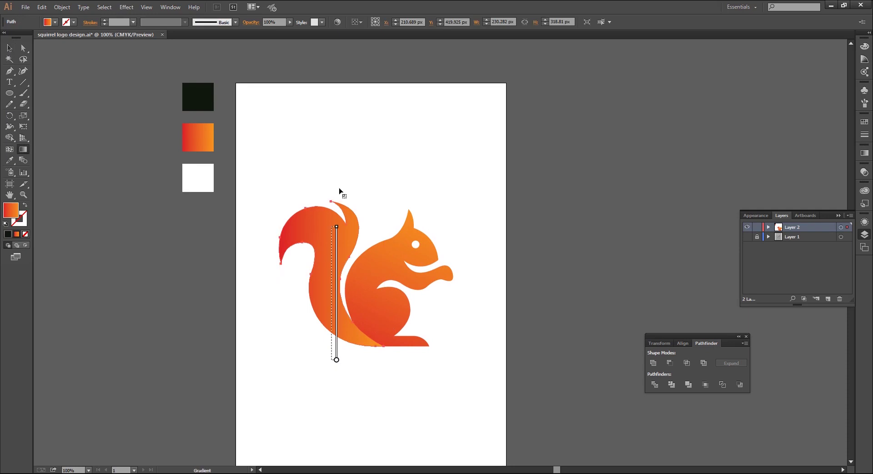
{"action": "mouse_move", "coordinate": [339, 191]}
{"action": "left_mouse_down"}
{"action": "mouse_move", "coordinate": [332, 188]}
{"action": "mouse_move", "coordinate": [332, 359]}
{"action": "left_mouse_up"}
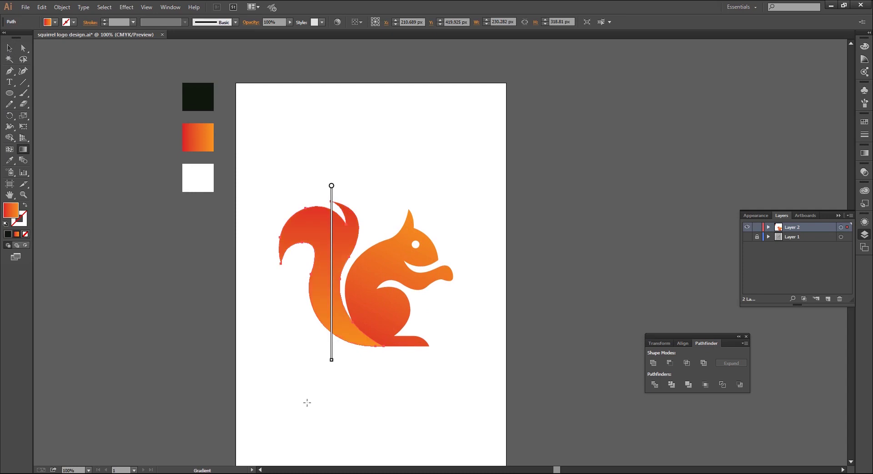
{"action": "mouse_move", "coordinate": [331, 284]}
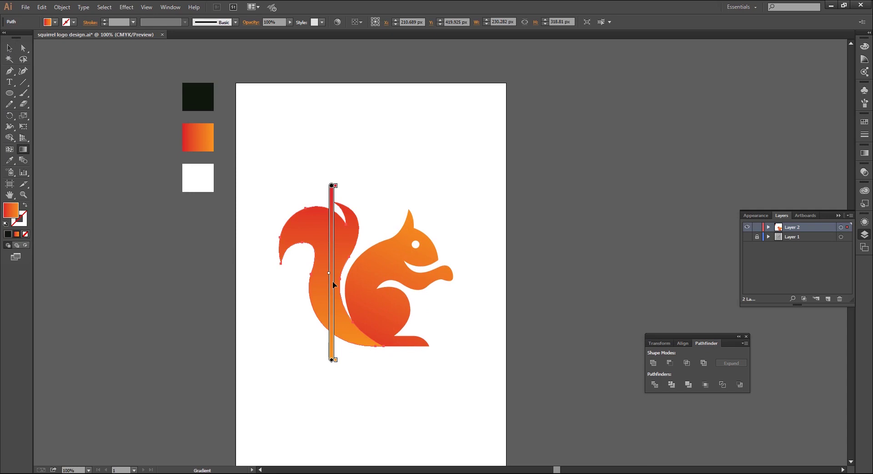
{"action": "left_click_drag", "start_coordinate": [333, 285], "coordinate": [333, 291]}
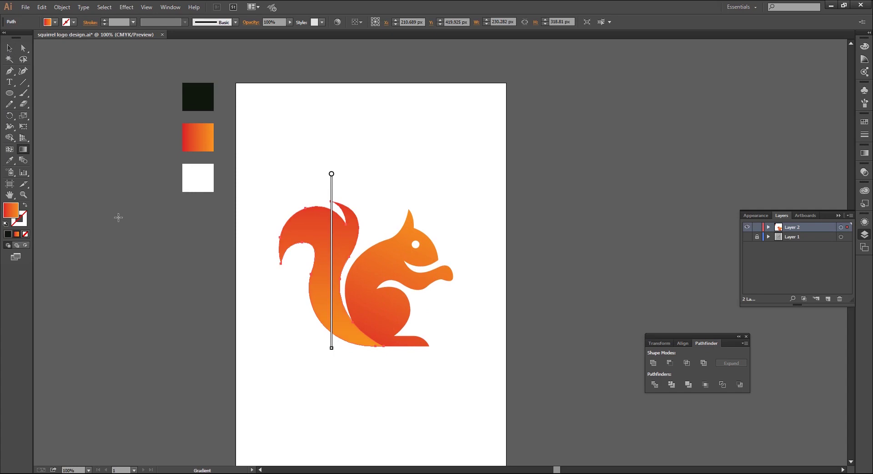
{"action": "left_click", "coordinate": [10, 48]}
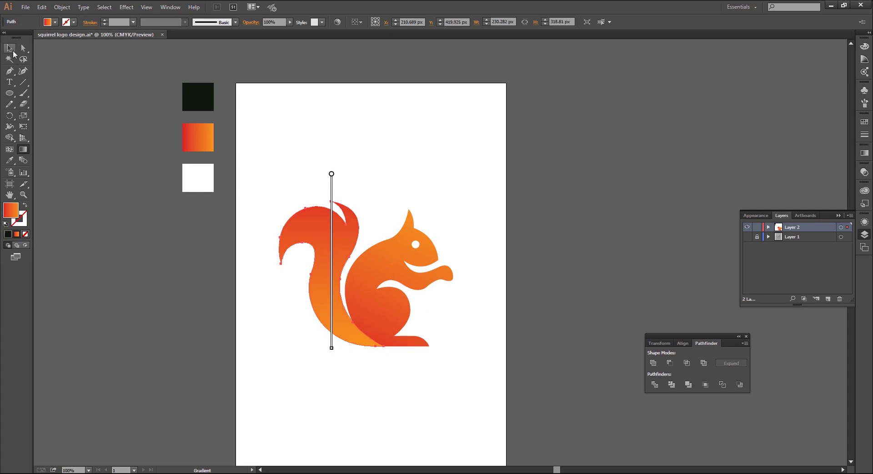
Step: Redraw the squirrel body's gradient vertically and shift it slightly upward
{"action": "left_click", "coordinate": [258, 326]}
{"action": "left_click", "coordinate": [367, 298]}
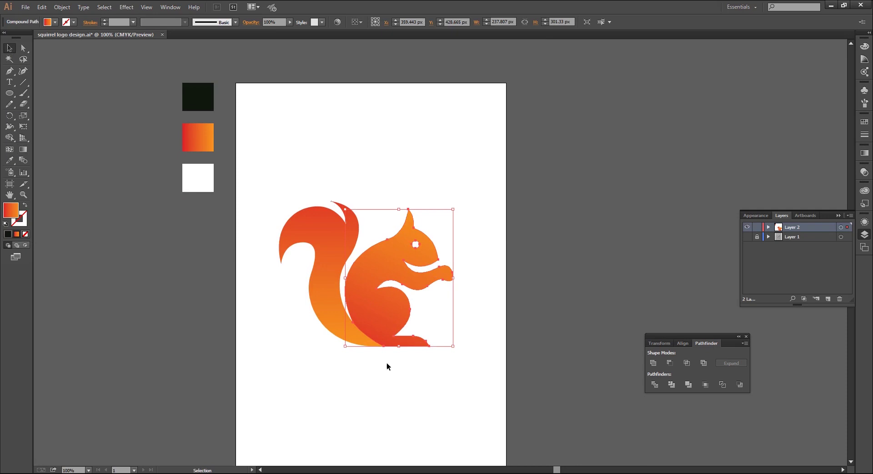
{"action": "left_click", "coordinate": [27, 150]}
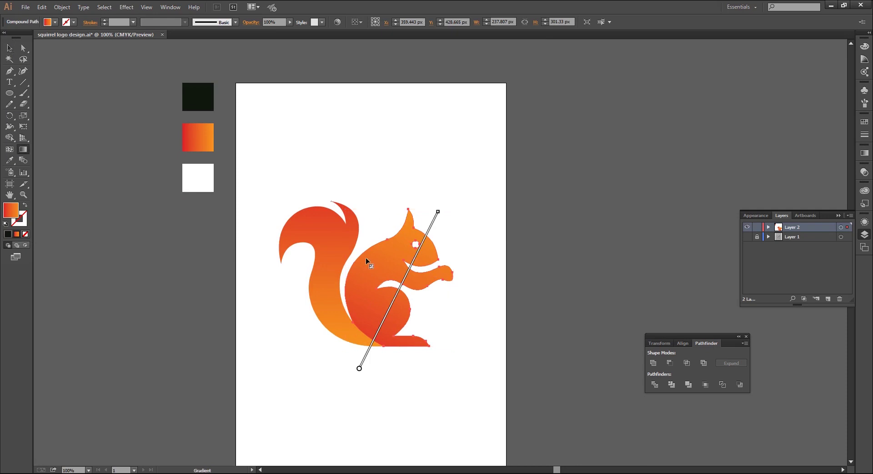
{"action": "mouse_move", "coordinate": [399, 213]}
{"action": "left_mouse_down"}
{"action": "mouse_move", "coordinate": [368, 396]}
{"action": "mouse_move", "coordinate": [398, 211]}
{"action": "left_mouse_up"}
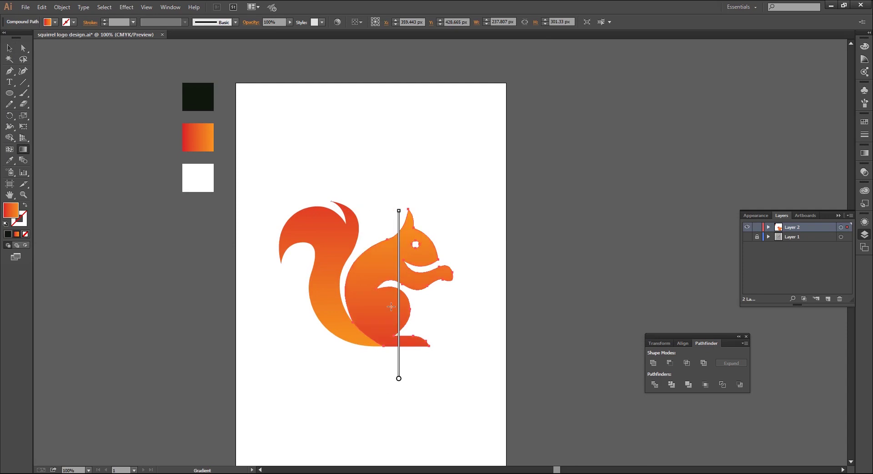
{"action": "left_click_drag", "start_coordinate": [399, 306], "coordinate": [399, 293]}
{"action": "left_click", "coordinate": [10, 48]}
Step: Redraw the body gradient diagonally, red at lower left, and nudge it down-left into place
{"action": "left_click", "coordinate": [281, 176]}
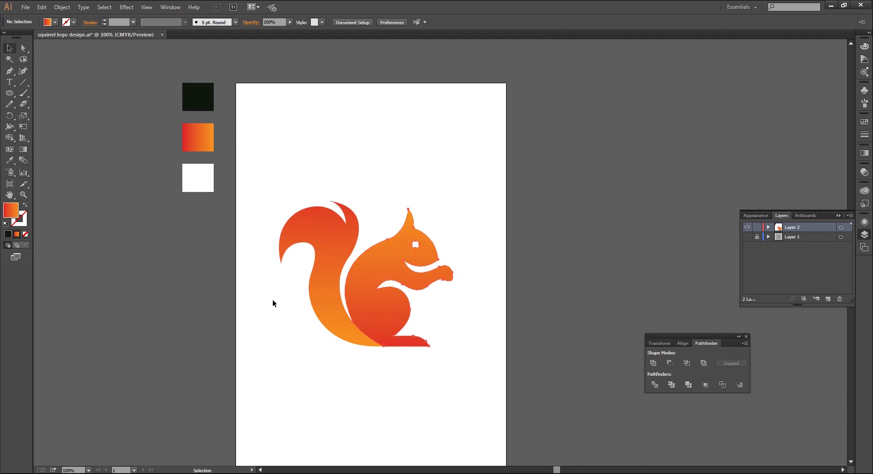
{"action": "left_click", "coordinate": [373, 309]}
{"action": "key", "text": "g"}
{"action": "mouse_move", "coordinate": [325, 360]}
{"action": "left_mouse_down"}
{"action": "mouse_move", "coordinate": [368, 329]}
{"action": "mouse_move", "coordinate": [457, 227]}
{"action": "left_mouse_up"}
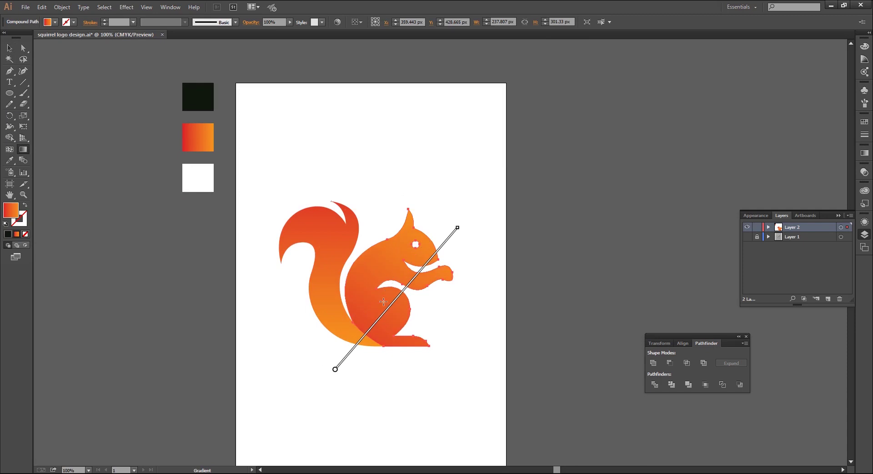
{"action": "left_click_drag", "start_coordinate": [383, 301], "coordinate": [394, 290]}
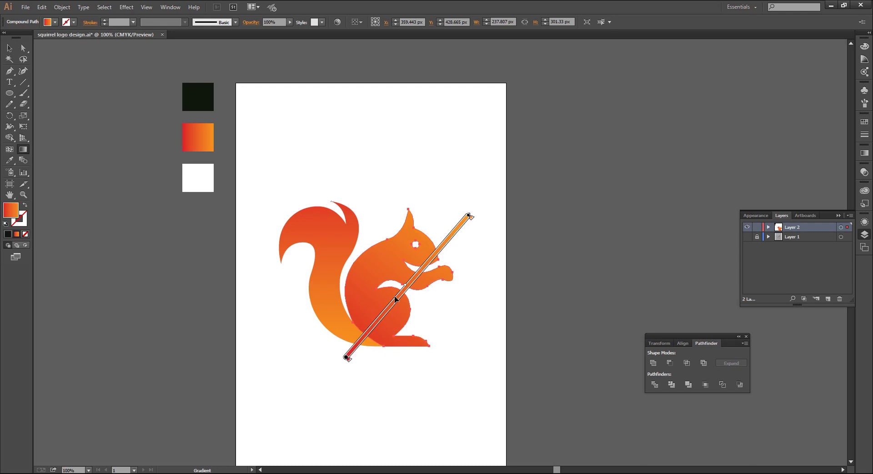
{"action": "left_click_drag", "start_coordinate": [397, 300], "coordinate": [391, 306]}
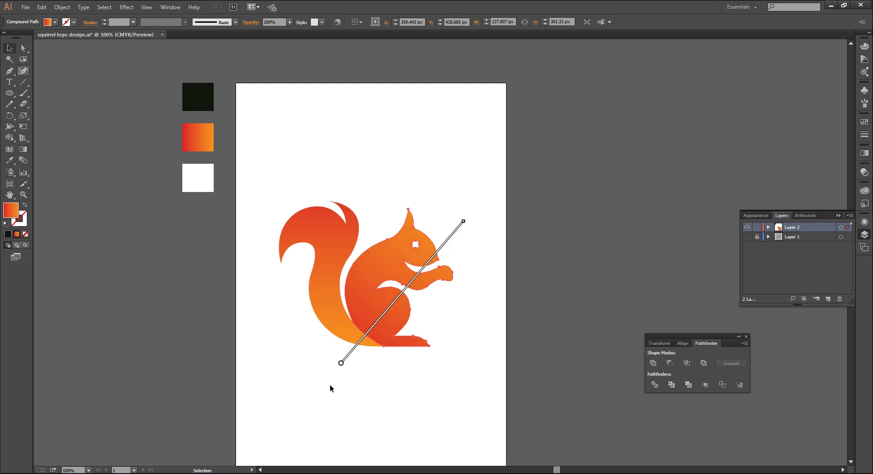
{"action": "left_click", "coordinate": [329, 385]}
{"action": "left_click", "coordinate": [402, 302]}
{"action": "left_click_drag", "start_coordinate": [402, 303], "coordinate": [397, 309]}
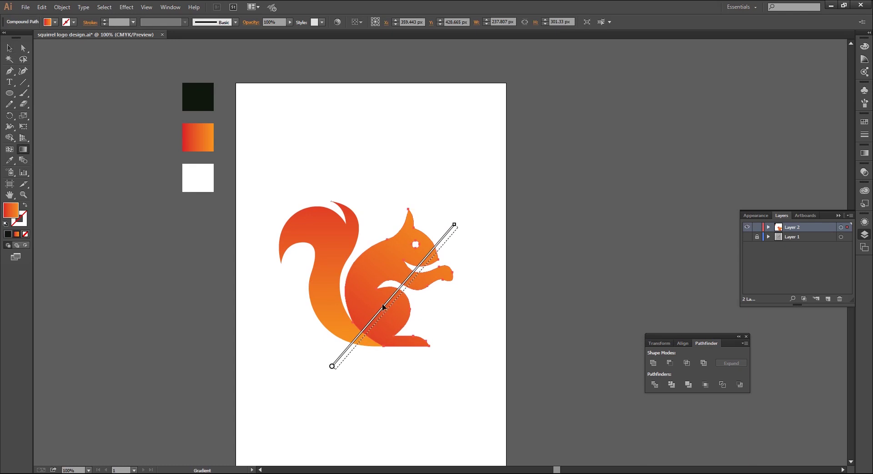
{"action": "left_click", "coordinate": [9, 48]}
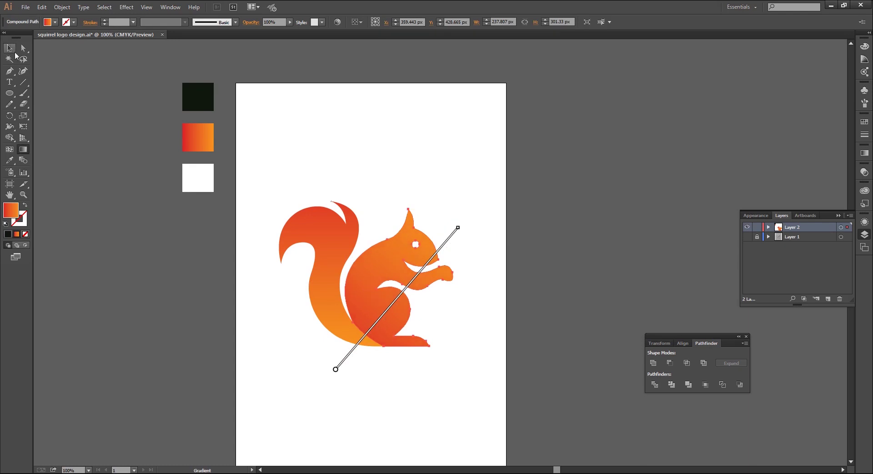
Step: Shift the tail's vertical gradient down slightly
{"action": "left_click", "coordinate": [267, 312]}
{"action": "left_click", "coordinate": [334, 301]}
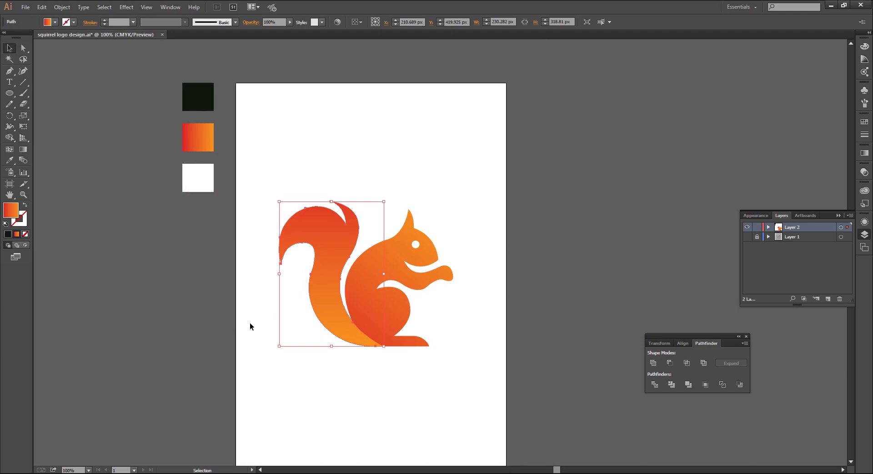
{"action": "key", "text": "g"}
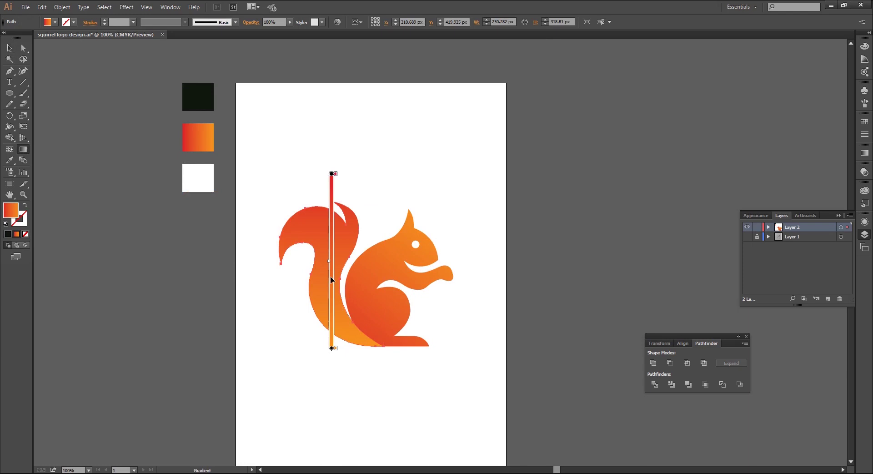
{"action": "mouse_move", "coordinate": [330, 296]}
{"action": "left_mouse_down"}
{"action": "mouse_move", "coordinate": [330, 310]}
{"action": "mouse_move", "coordinate": [333, 299]}
{"action": "left_mouse_up"}
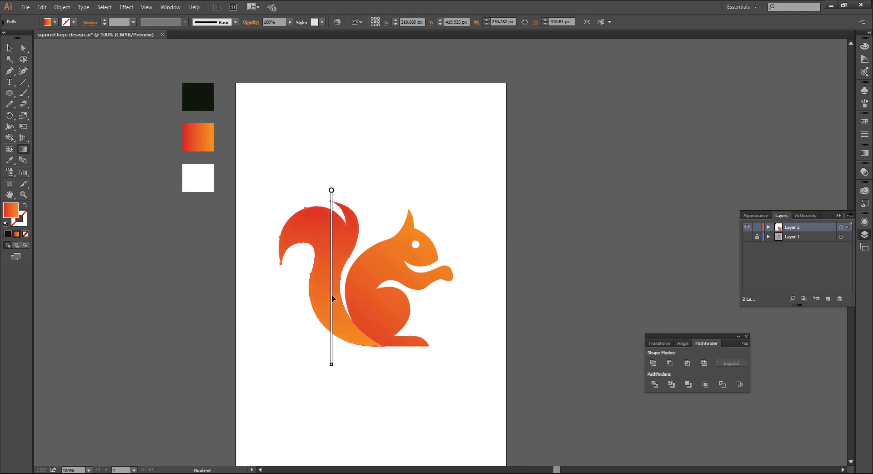
{"action": "left_click", "coordinate": [9, 48]}
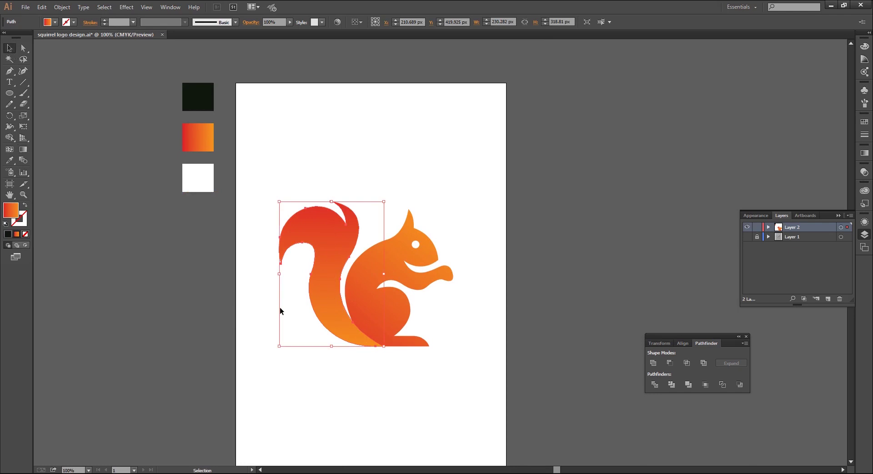
Step: Delete the tiny stray path fragment near the tail tip, then fit the artboard in view
{"action": "left_click", "coordinate": [261, 299]}
{"action": "key", "text": "ctrl+plus"}
{"action": "key", "text": "ctrl+plus"}
{"action": "key", "text": "ctrl+plus"}
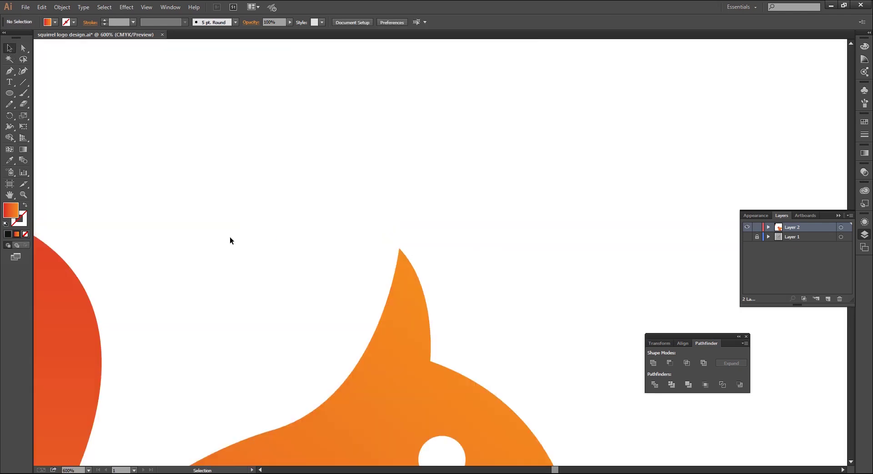
{"action": "left_click_drag", "start_coordinate": [199, 262], "coordinate": [465, 298]}
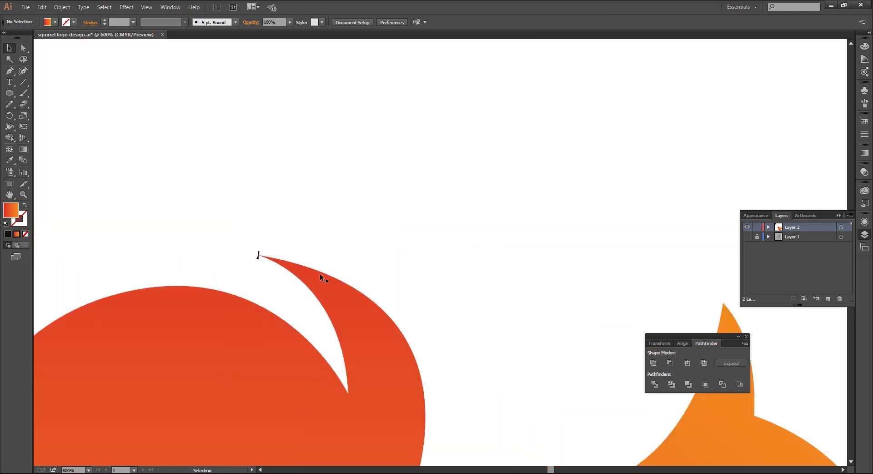
{"action": "left_click_drag", "start_coordinate": [246, 261], "coordinate": [246, 261]}
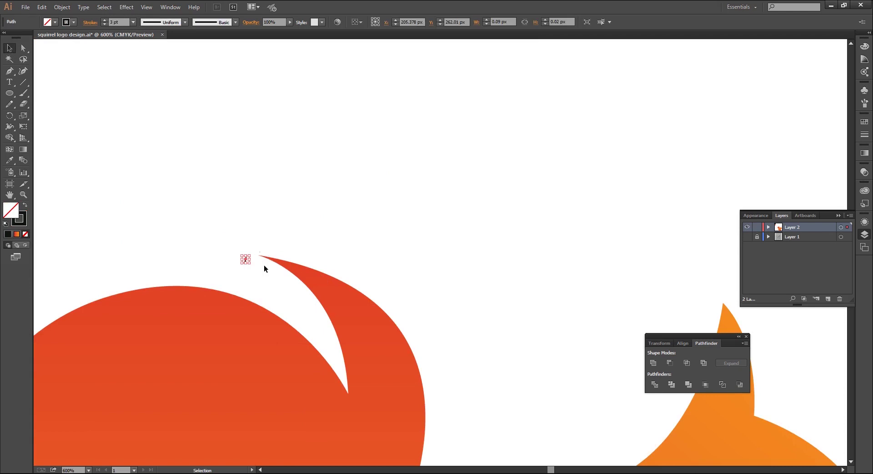
{"action": "key", "text": "Delete"}
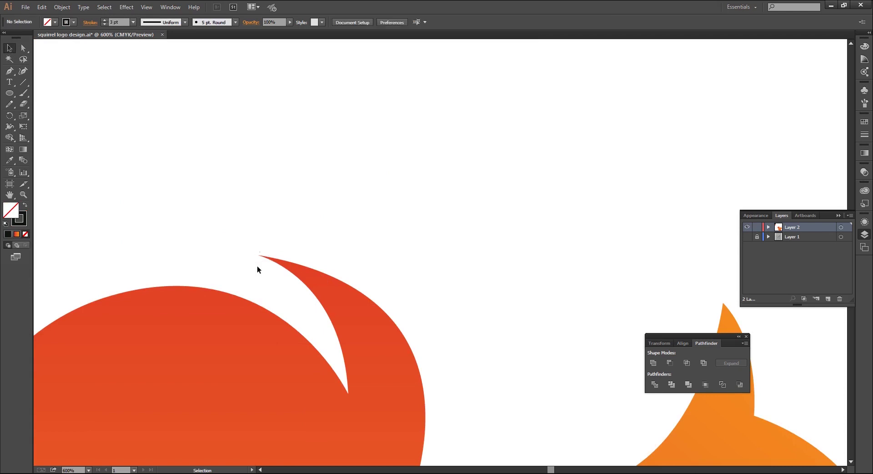
{"action": "key", "text": "ctrl+0"}
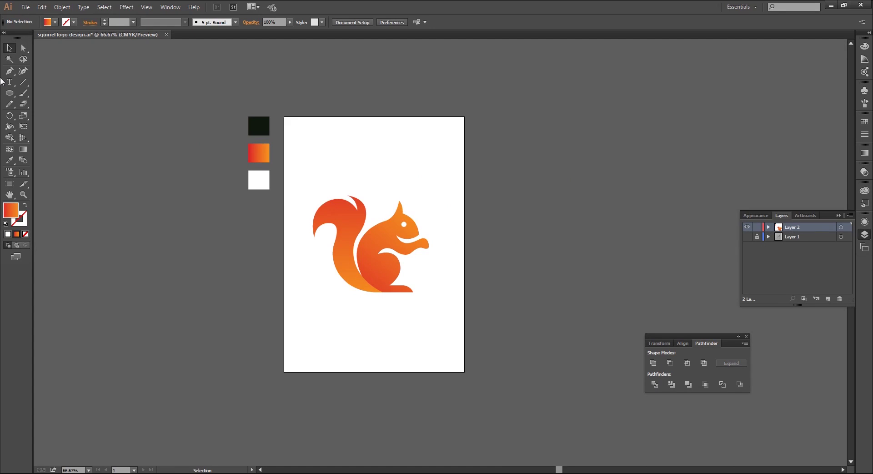
Step: Add black 'SQUIRREL' text below the squirrel graphic, with the docked panels hidden
{"action": "left_click", "coordinate": [251, 128]}
{"action": "left_click", "coordinate": [176, 143]}
{"action": "key", "text": "t"}
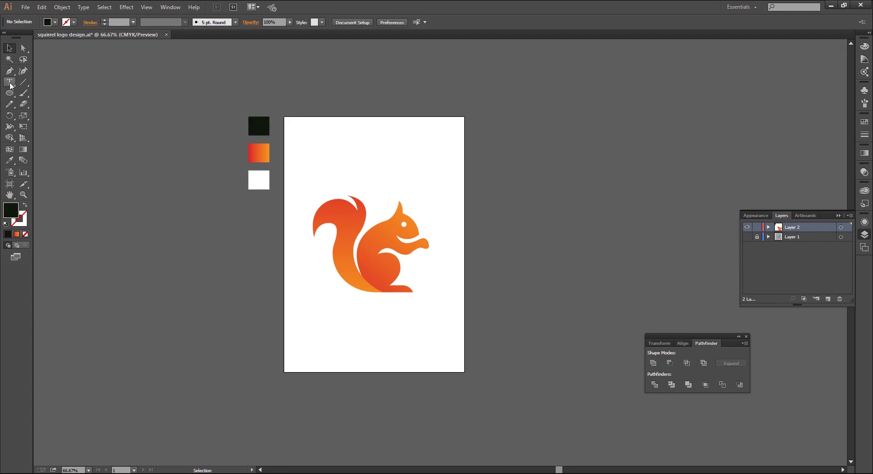
{"action": "key", "text": "shift+Tab"}
{"action": "left_click", "coordinate": [305, 315]}
{"action": "type", "text": "squ"}
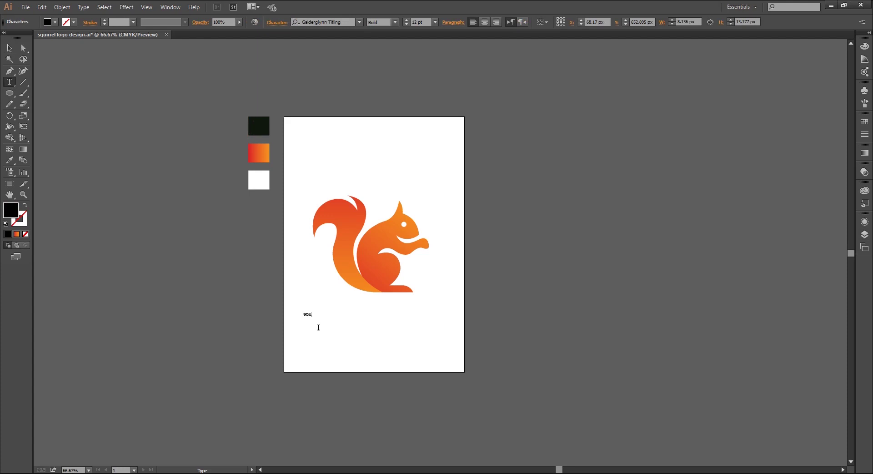
{"action": "type", "text": "irr"}
{"action": "key", "text": "Escape"}
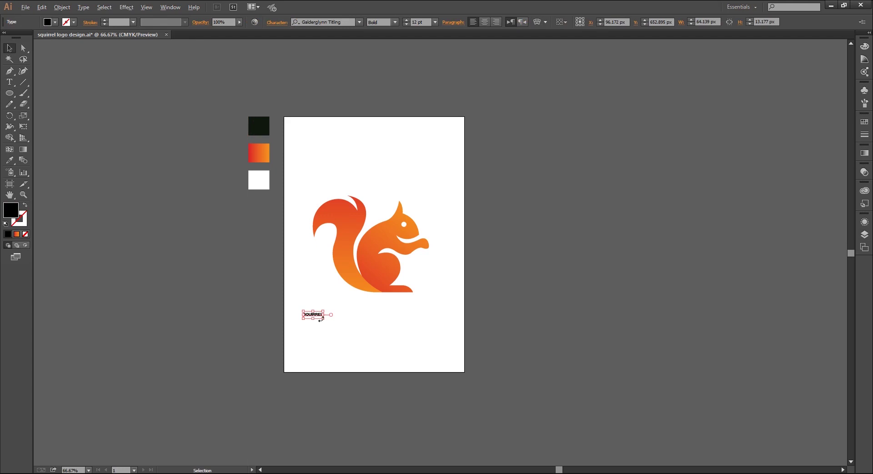
Step: Enlarge SQUIRREL to wordmark size and bring up its character settings
{"action": "mouse_move", "coordinate": [323, 318]}
{"action": "left_mouse_down"}
{"action": "mouse_move", "coordinate": [387, 330]}
{"action": "mouse_move", "coordinate": [427, 322]}
{"action": "mouse_move", "coordinate": [390, 310]}
{"action": "left_mouse_up"}
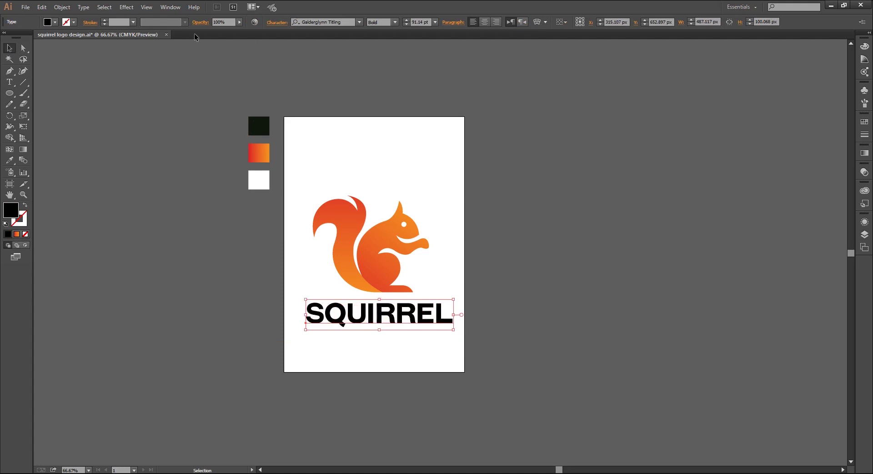
{"action": "left_click", "coordinate": [162, 7]}
{"action": "mouse_move", "coordinate": [205, 388]}
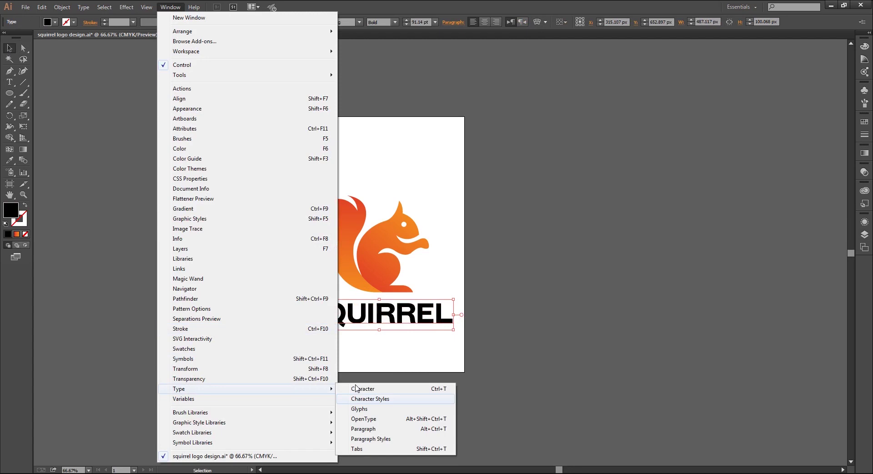
{"action": "left_click", "coordinate": [353, 391]}
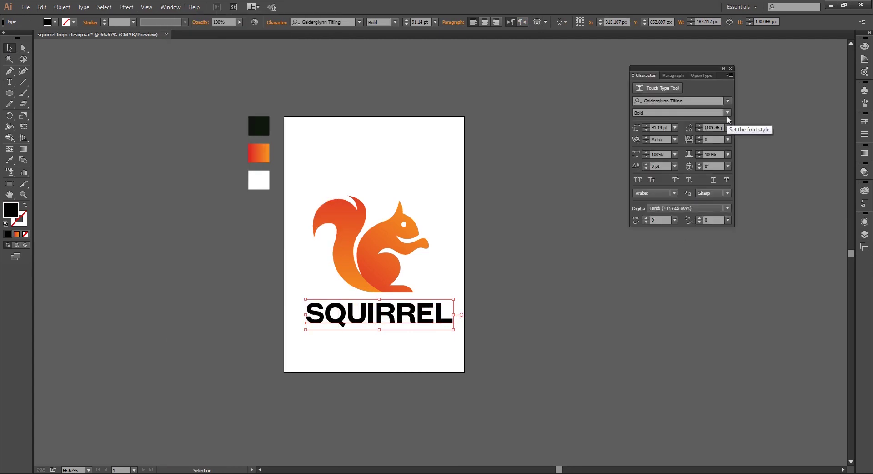
Step: Set SQUIRREL to the Black font weight and shrink the squirrel graphic slightly
{"action": "left_click", "coordinate": [727, 112]}
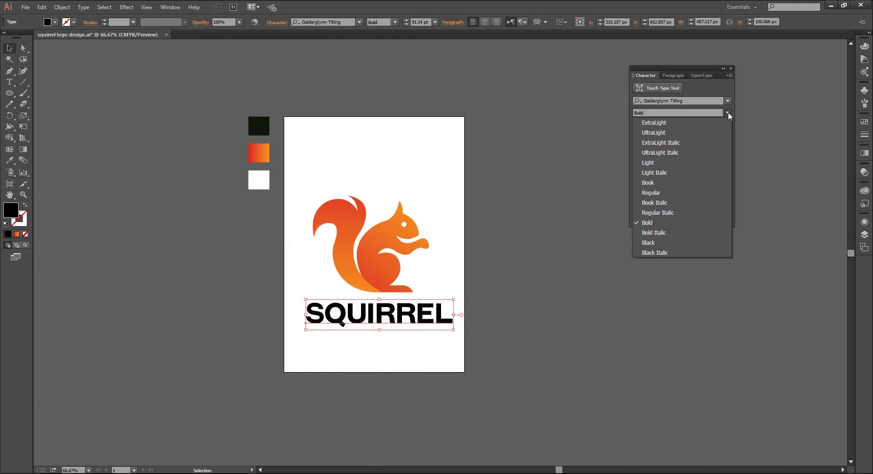
{"action": "left_click", "coordinate": [654, 246]}
{"action": "left_click", "coordinate": [407, 286]}
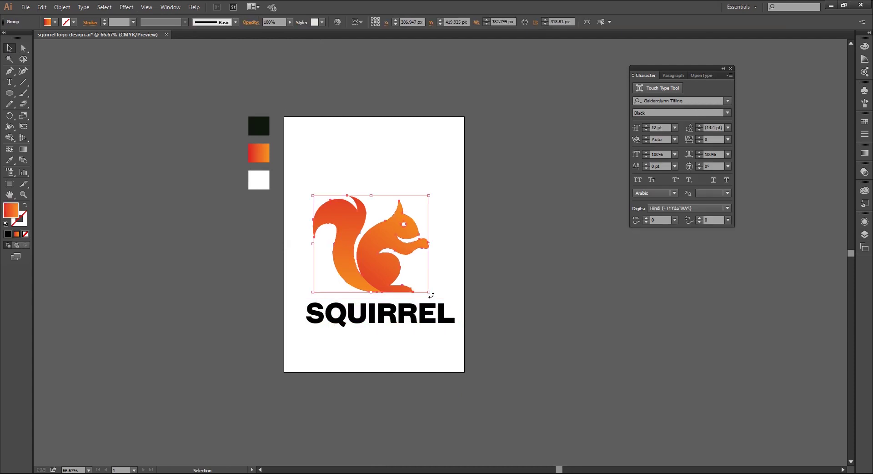
{"action": "left_click_drag", "start_coordinate": [429, 292], "coordinate": [422, 287]}
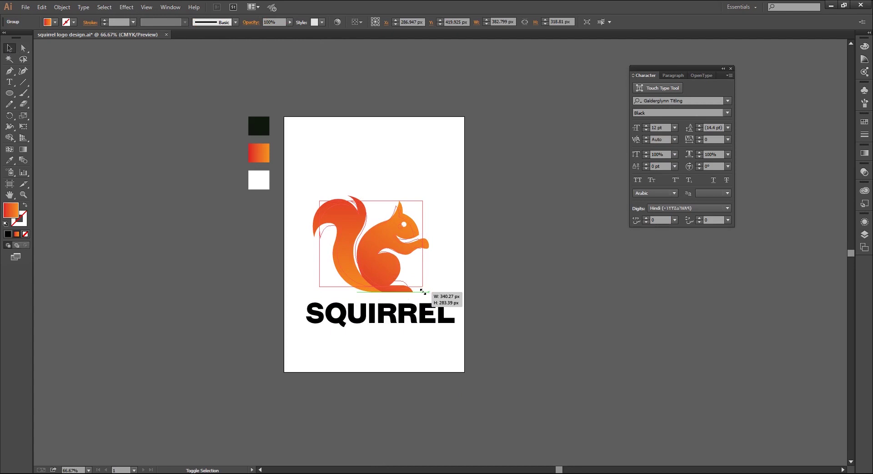
Step: Move SQUIRREL slightly higher and give it the black swatch colour
{"action": "left_click", "coordinate": [395, 347]}
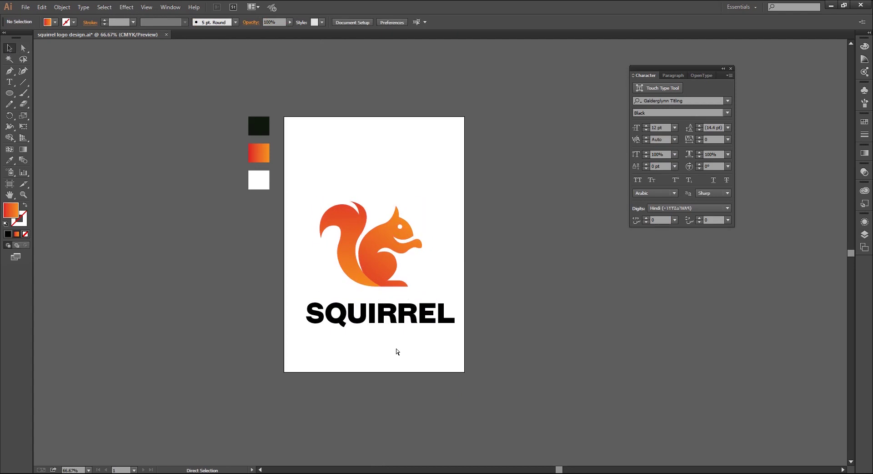
{"action": "key", "text": "ctrl+1"}
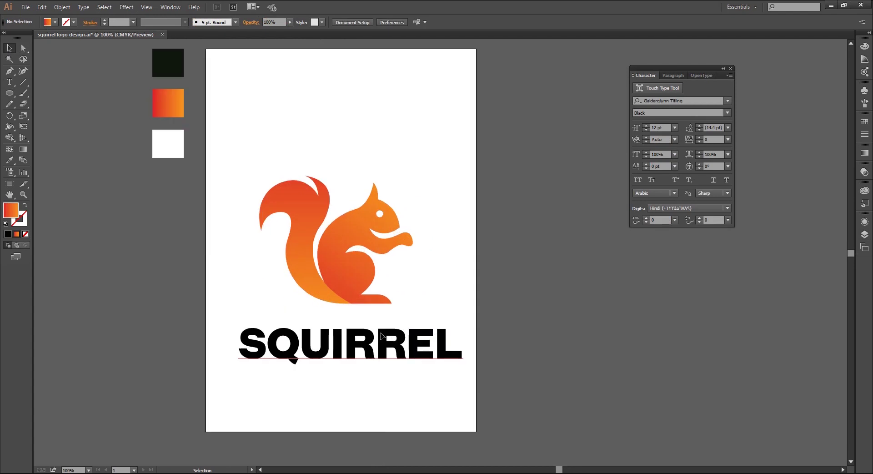
{"action": "left_click_drag", "start_coordinate": [389, 337], "coordinate": [389, 328]}
{"action": "key", "text": "ctrl+minus"}
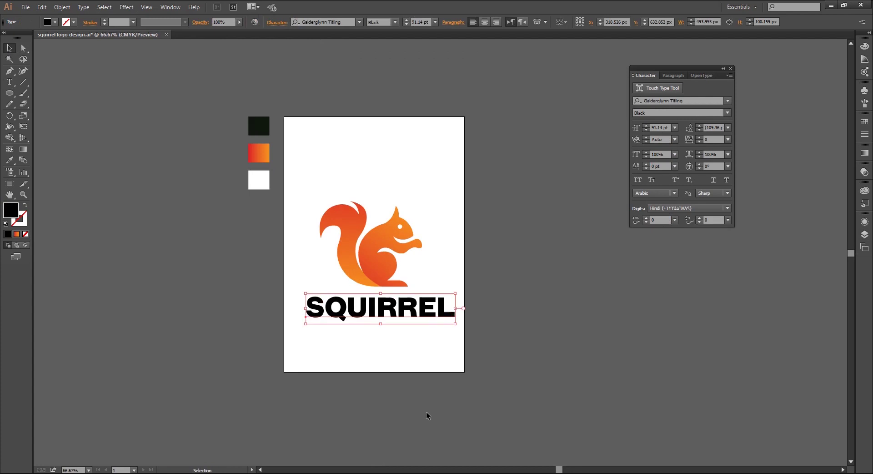
{"action": "left_click", "coordinate": [10, 162]}
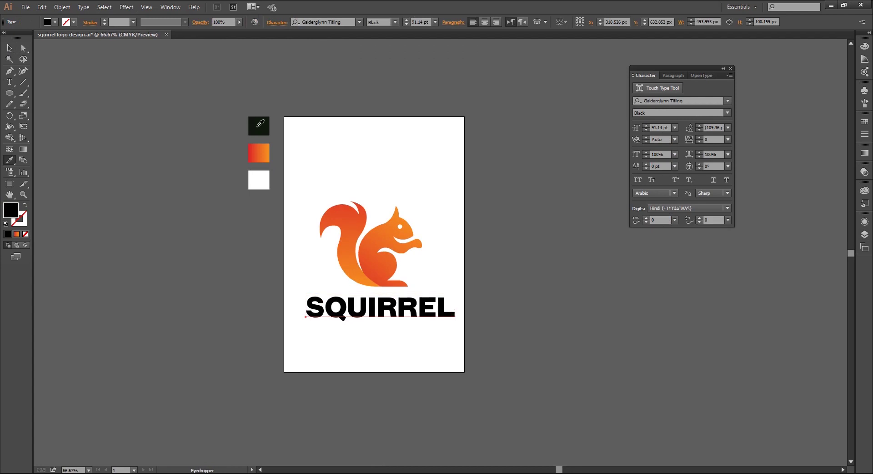
{"action": "left_click", "coordinate": [260, 123]}
{"action": "key", "text": "v"}
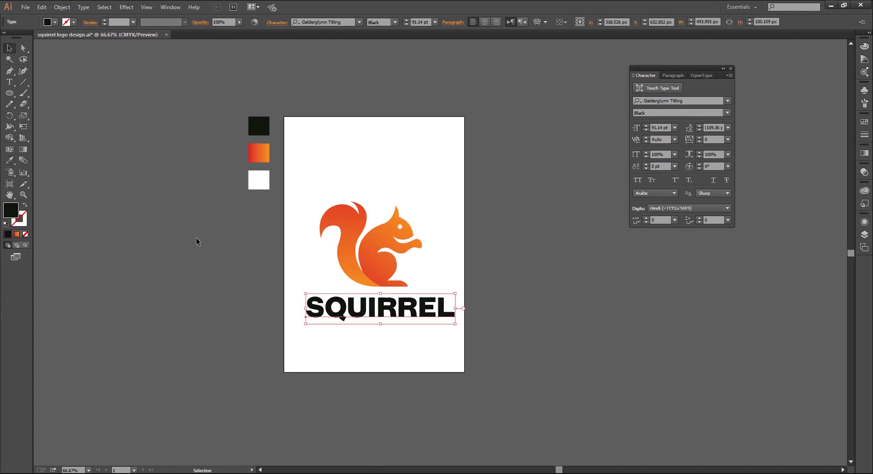
Step: Set SQUIRREL's tracking to 50 and centre it horizontally with the squirrel
{"action": "key", "text": "ctrl+plus"}
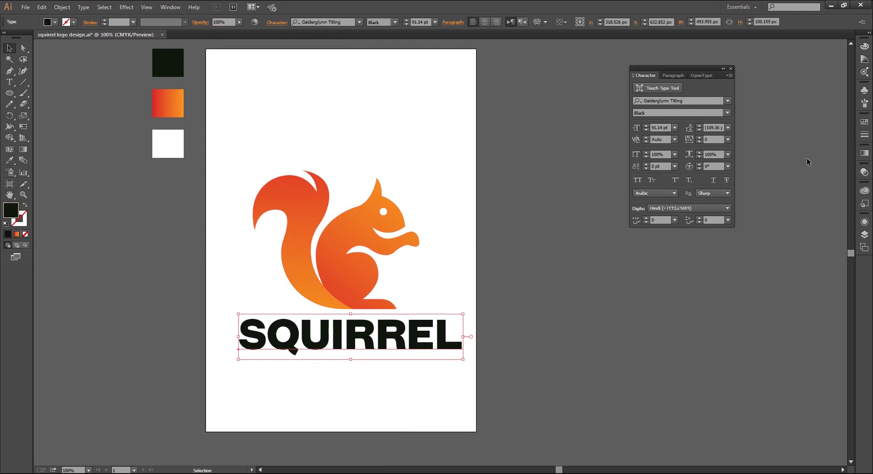
{"action": "left_click", "coordinate": [728, 139]}
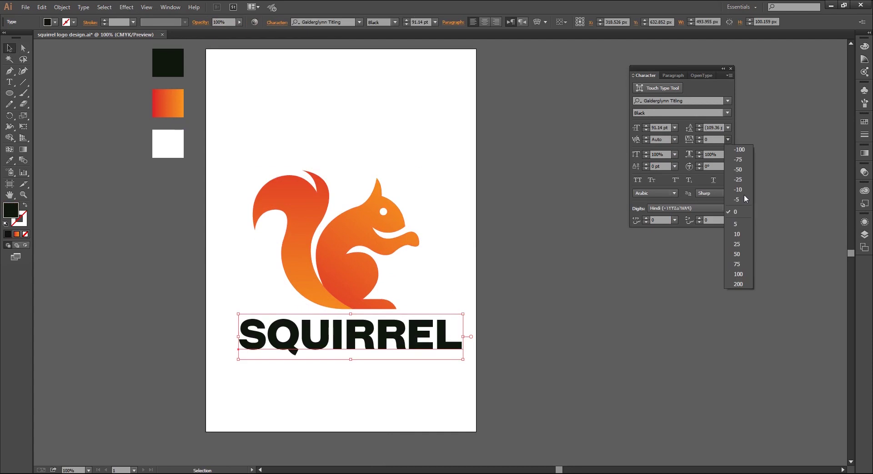
{"action": "left_click", "coordinate": [737, 253]}
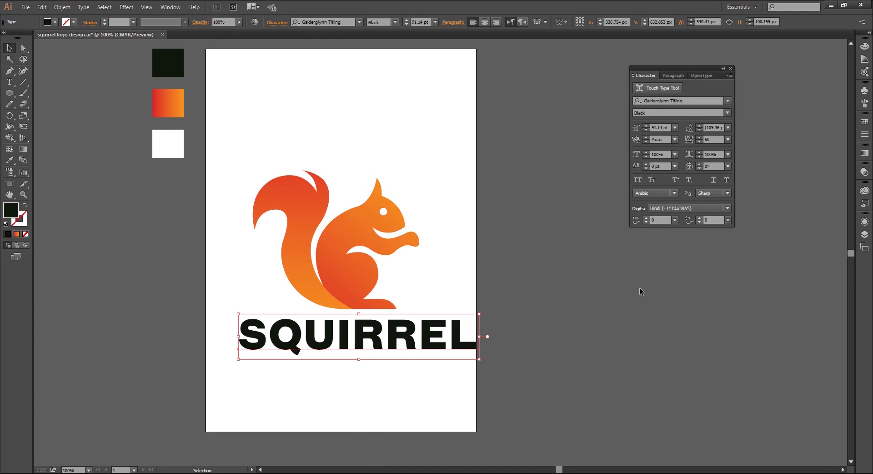
{"action": "key", "text": "ctrl+minus"}
{"action": "left_click", "coordinate": [424, 275], "text": "shift"}
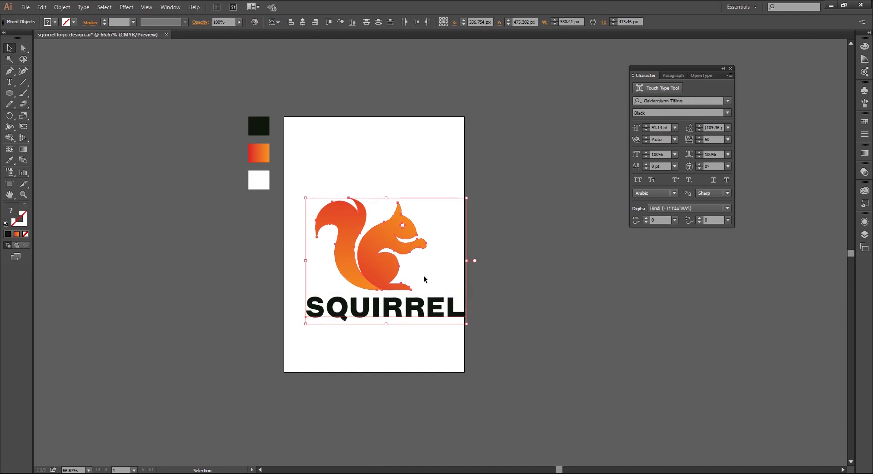
{"action": "left_click", "coordinate": [303, 22]}
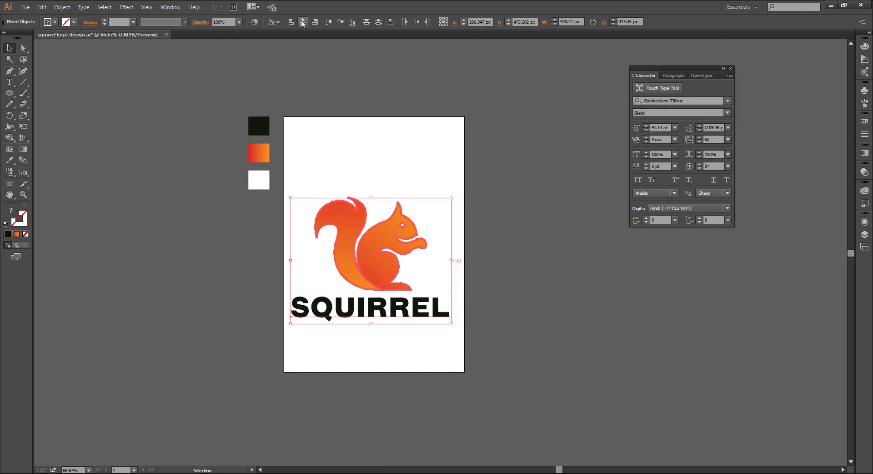
Step: Duplicate SQUIRREL below itself and retype the copy as 'TAGLINE HERE'
{"action": "left_click_drag", "start_coordinate": [384, 326], "coordinate": [384, 365]}
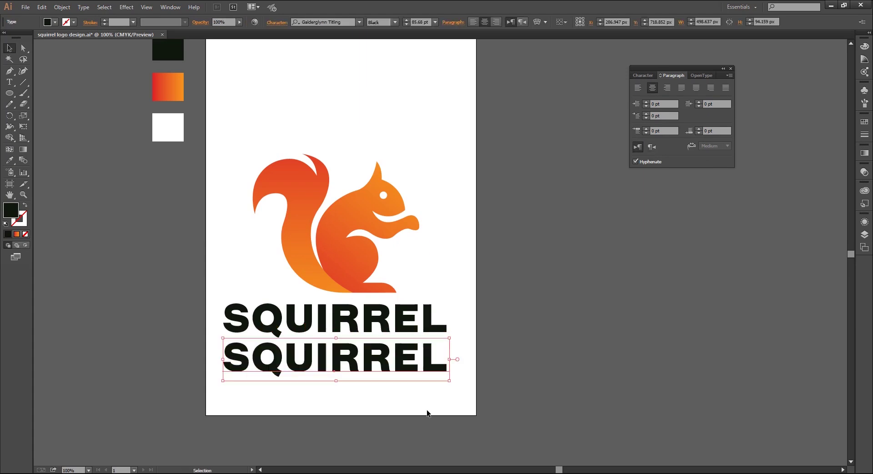
{"action": "key", "text": "Return"}
{"action": "key", "text": "BackSpace"}
{"action": "key", "text": "BackSpace"}
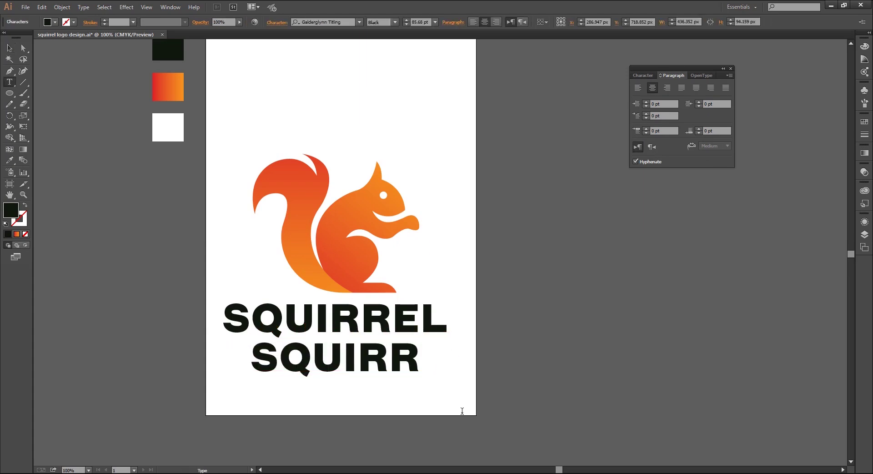
{"action": "key", "text": "BackSpace"}
{"action": "key", "text": "BackSpace"}
{"action": "key", "text": "BackSpace"}
{"action": "key", "text": "BackSpace"}
{"action": "key", "text": "BackSpace"}
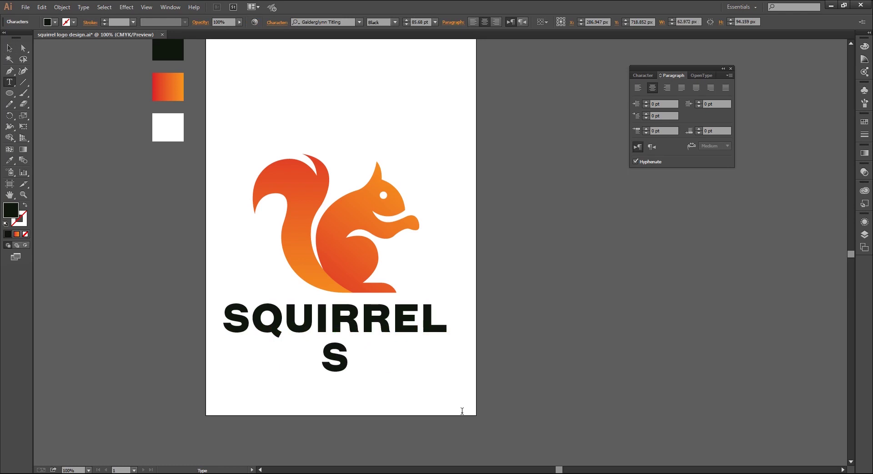
{"action": "key", "text": "BackSpace"}
{"action": "type", "text": "TAG"}
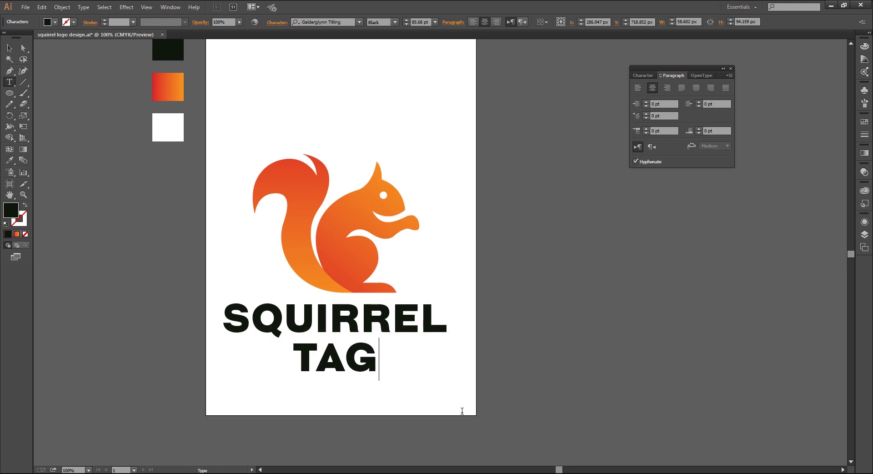
{"action": "type", "text": "LINE"}
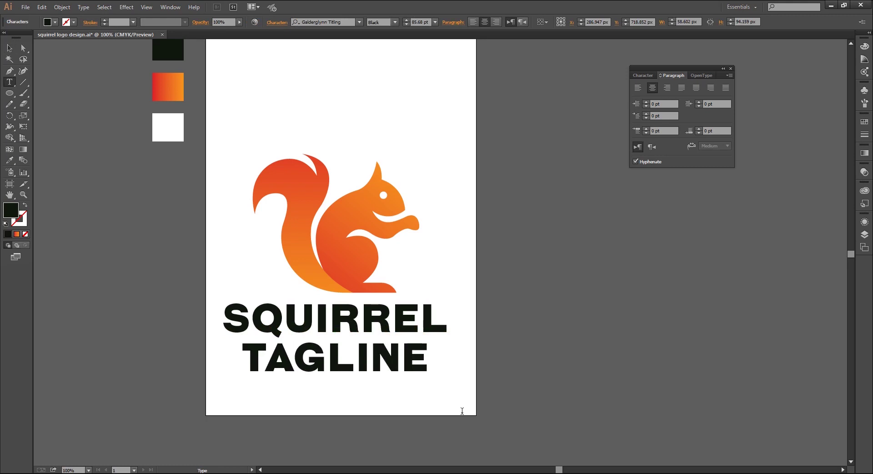
{"action": "type", "text": " HER"}
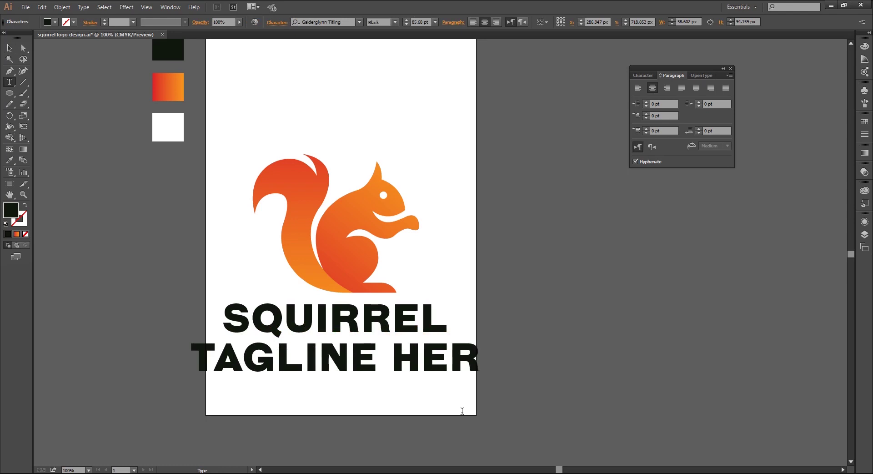
{"action": "type", "text": "E"}
Step: Select the whole tagline line and bring up its font weight choices
{"action": "key", "text": "shift+Left"}
{"action": "key", "text": "shift+Left"}
{"action": "key", "text": "ctrl+a"}
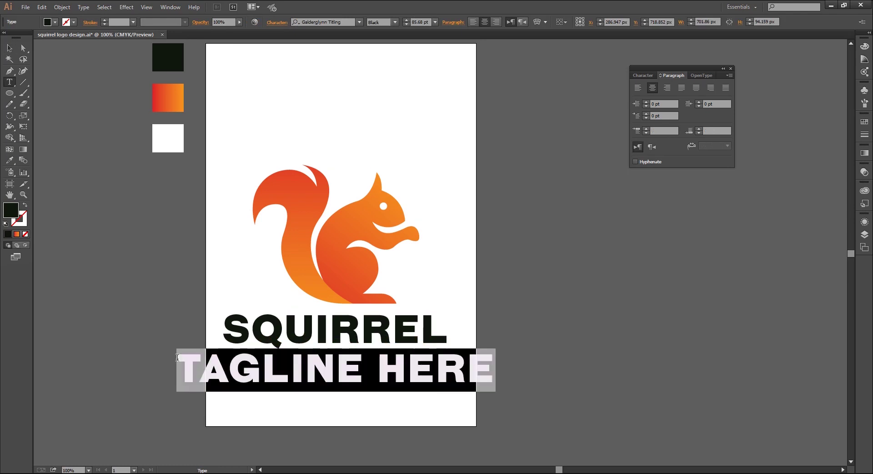
{"action": "left_click", "coordinate": [647, 76]}
{"action": "left_click", "coordinate": [727, 113]}
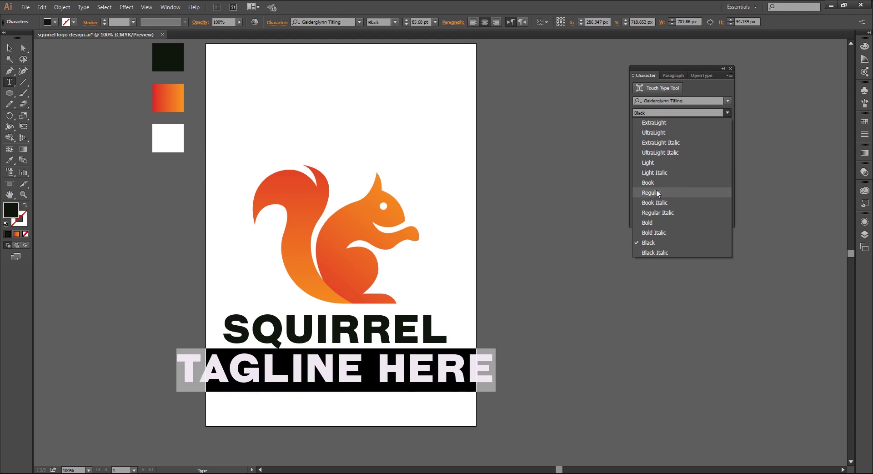
Step: Set the tagline to Book weight, scale it down, and move it up under SQUIRREL
{"action": "key", "text": "Escape"}
{"action": "key", "text": "Up"}
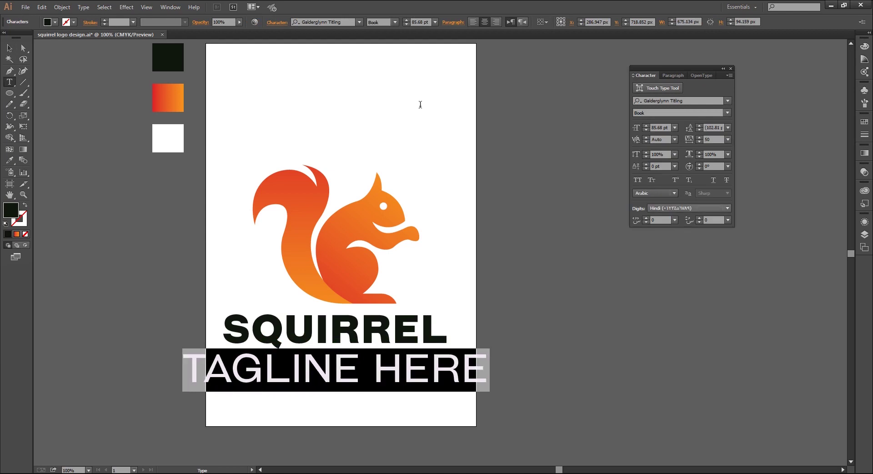
{"action": "left_click", "coordinate": [9, 48]}
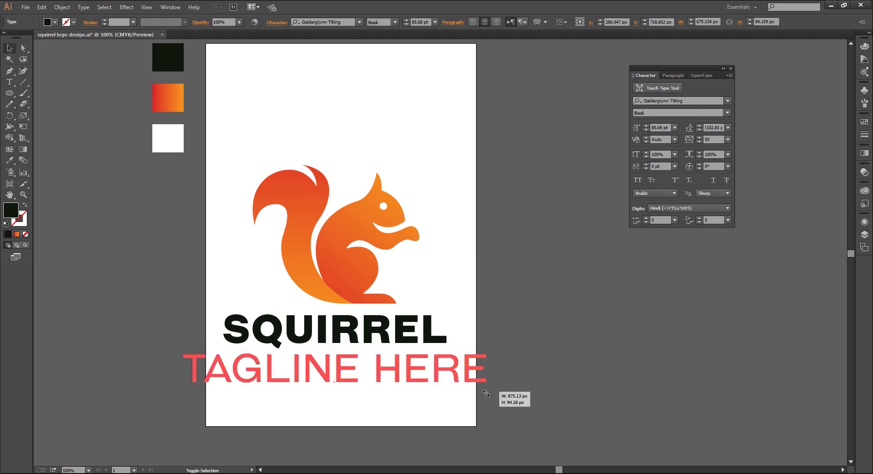
{"action": "left_click_drag", "start_coordinate": [486, 392], "coordinate": [355, 402]}
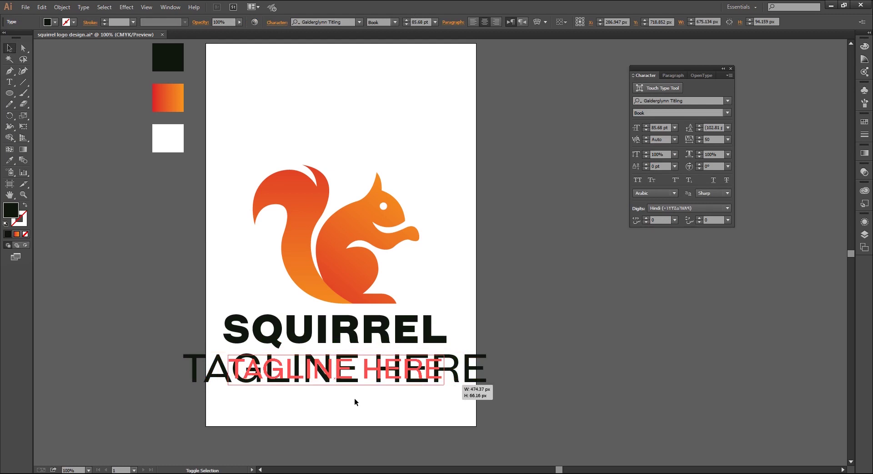
{"action": "left_click_drag", "start_coordinate": [444, 385], "coordinate": [427, 383]}
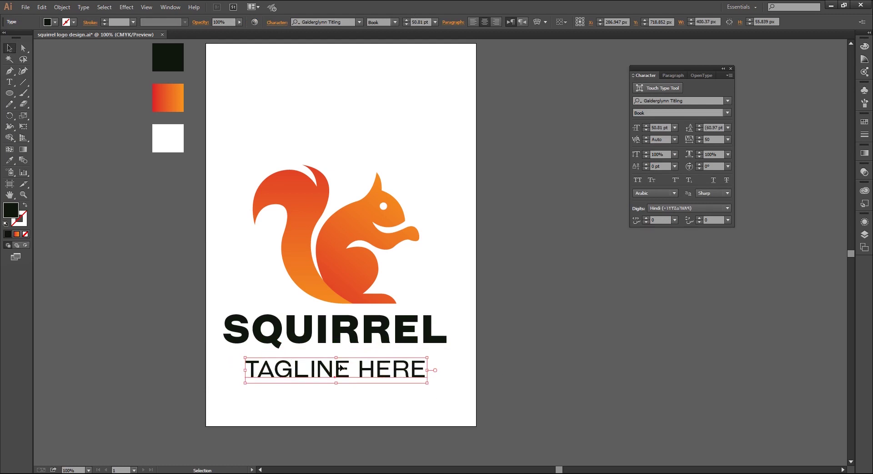
{"action": "left_click_drag", "start_coordinate": [339, 366], "coordinate": [338, 358]}
{"action": "left_click_drag", "start_coordinate": [426, 374], "coordinate": [413, 374]}
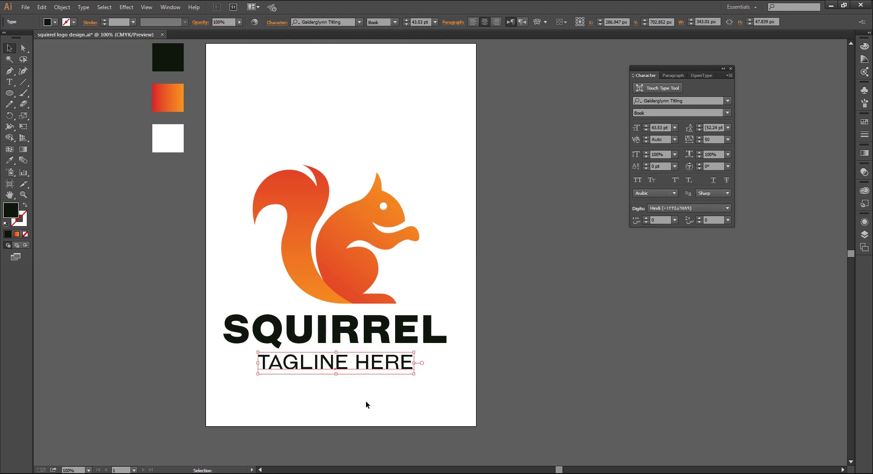
Step: Set the tagline's tracking to 400 and nudge it into place under SQUIRREL
{"action": "left_click", "coordinate": [727, 139]}
{"action": "left_click", "coordinate": [744, 289]}
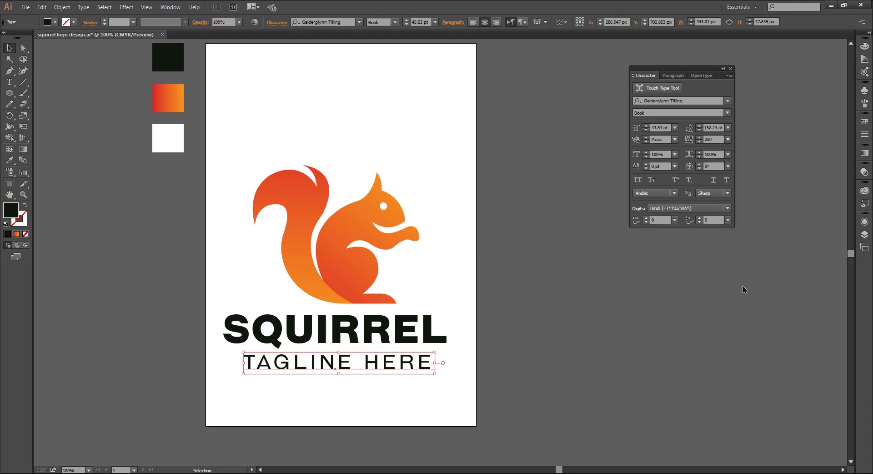
{"action": "type", "text": "400"}
{"action": "key", "text": "Return"}
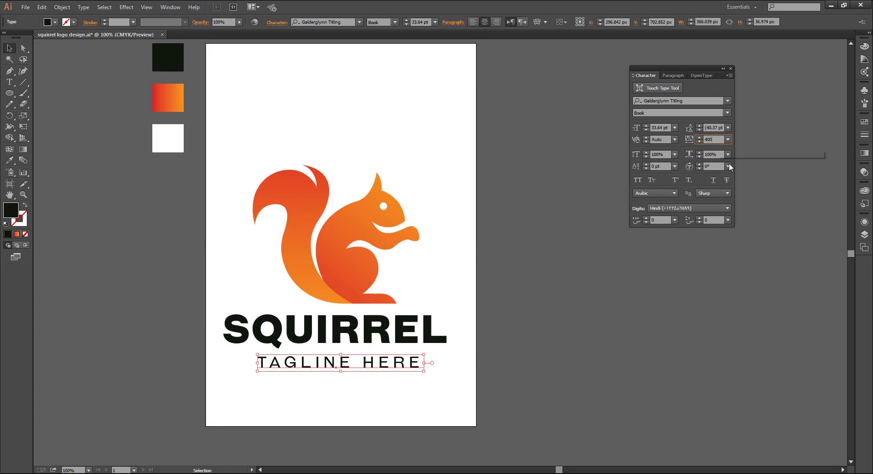
{"action": "key", "text": "Tab"}
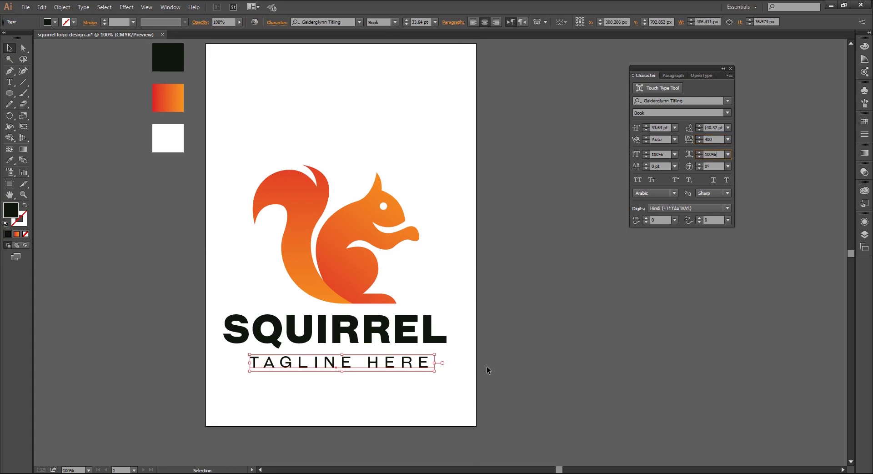
{"action": "left_click_drag", "start_coordinate": [325, 365], "coordinate": [323, 362]}
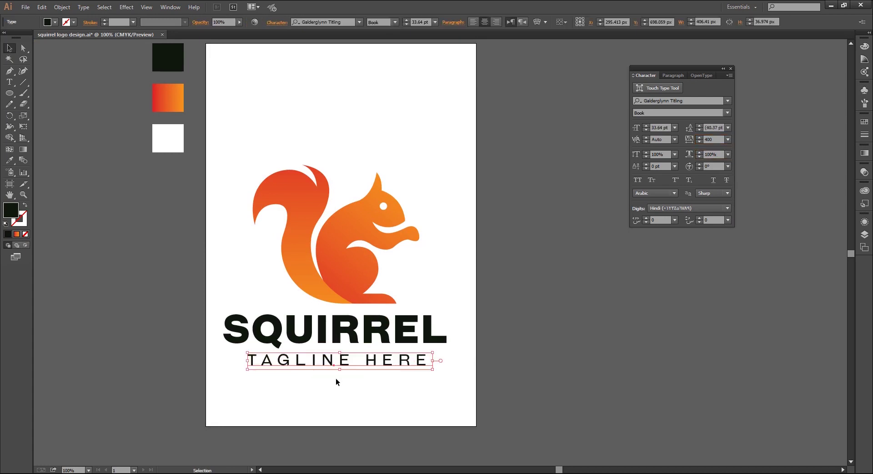
Step: Centre the tagline under SQUIRREL and group both text lines with the squirrel
{"action": "left_click", "coordinate": [336, 338], "text": "shift"}
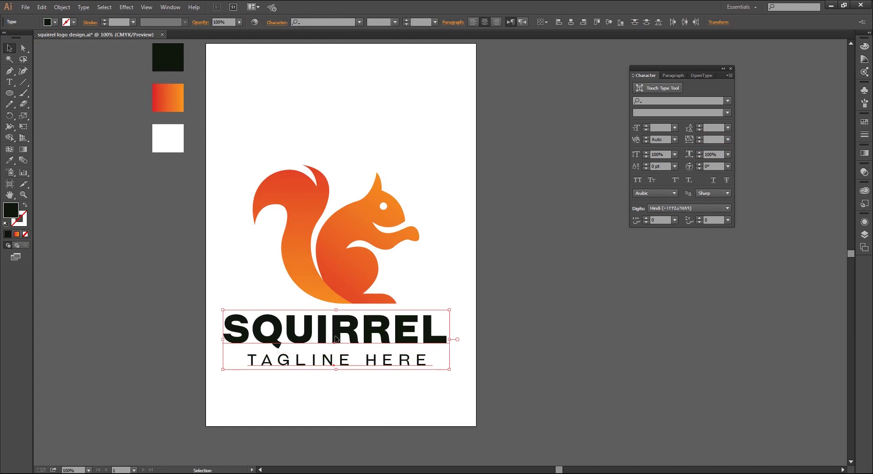
{"action": "left_click", "coordinate": [570, 22]}
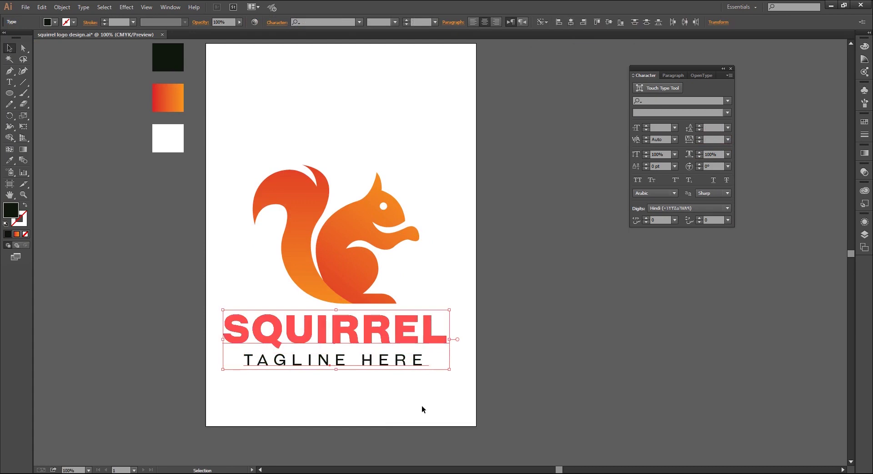
{"action": "key", "text": "ctrl+minus"}
{"action": "left_click", "coordinate": [355, 265], "text": "shift"}
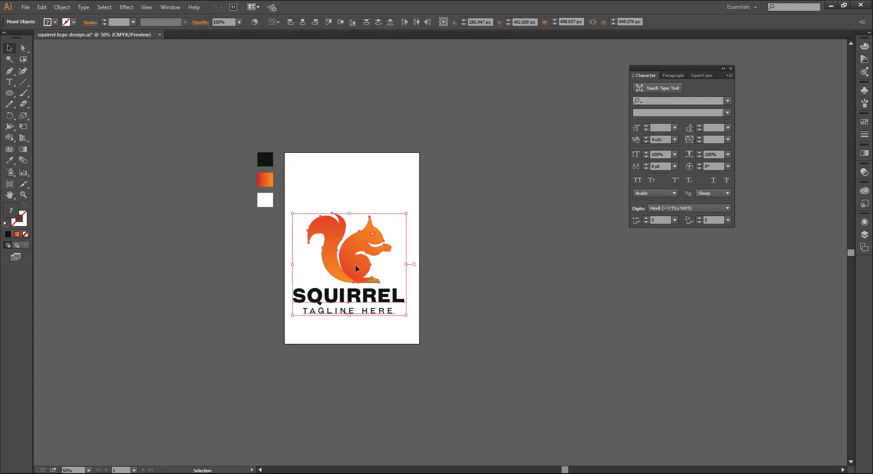
{"action": "right_click", "coordinate": [355, 268]}
{"action": "left_click", "coordinate": [374, 306]}
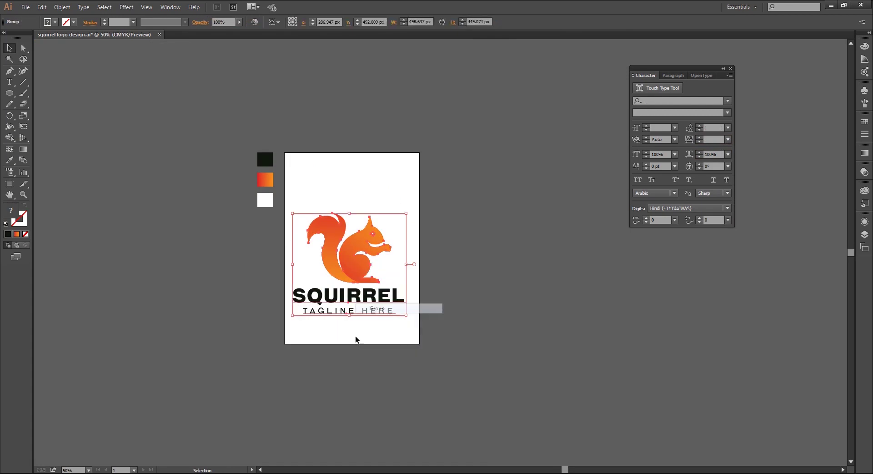
Step: Resize and reposition the logo group so it sits centred on the page
{"action": "key", "text": "ctrl+plus"}
{"action": "left_click_drag", "start_coordinate": [393, 335], "coordinate": [350, 355]}
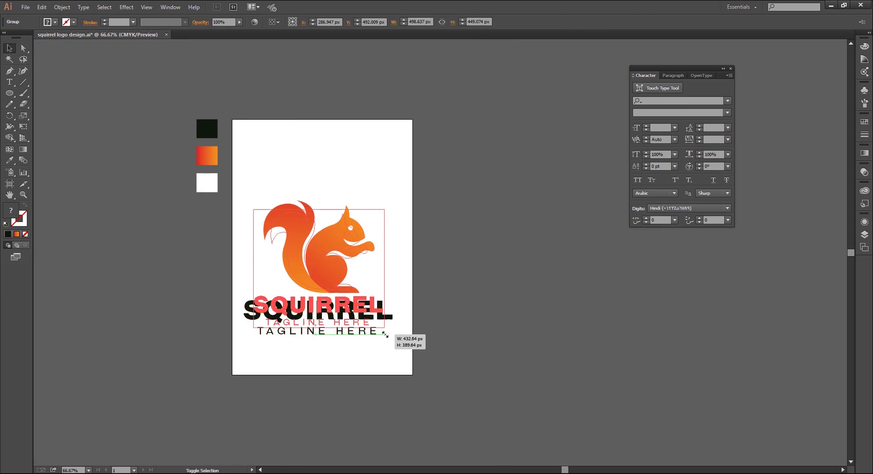
{"action": "left_click", "coordinate": [350, 351]}
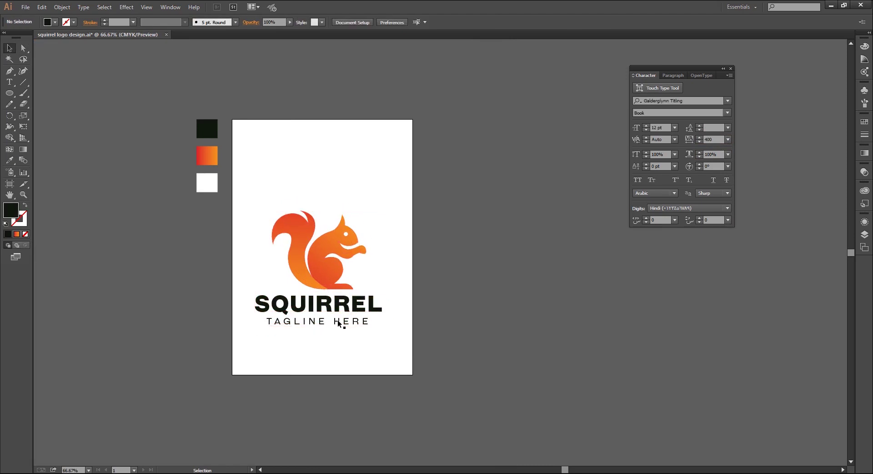
{"action": "left_click_drag", "start_coordinate": [335, 297], "coordinate": [337, 277]}
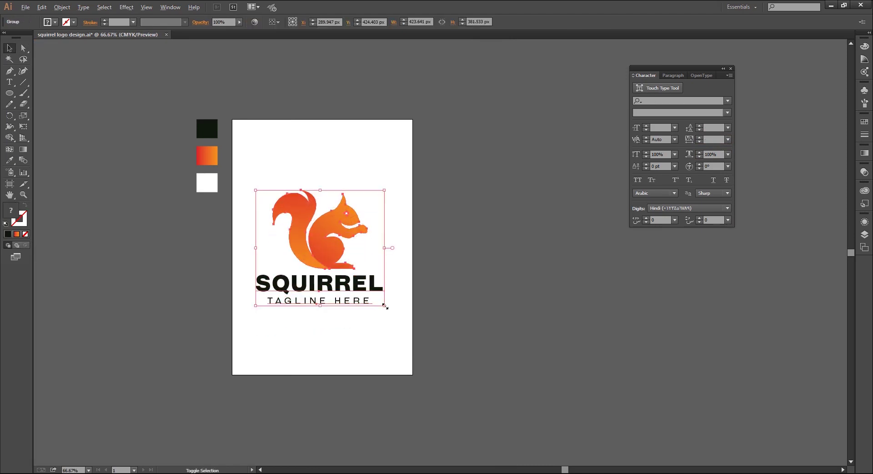
{"action": "left_click_drag", "start_coordinate": [386, 308], "coordinate": [391, 313]}
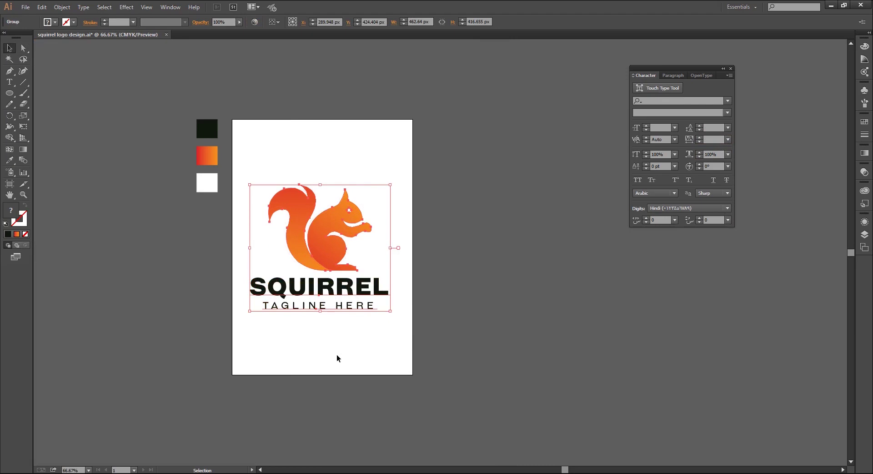
{"action": "left_click", "coordinate": [337, 354]}
{"action": "left_click_drag", "start_coordinate": [9, 92], "coordinate": [33, 95]}
{"action": "left_click", "coordinate": [33, 94]}
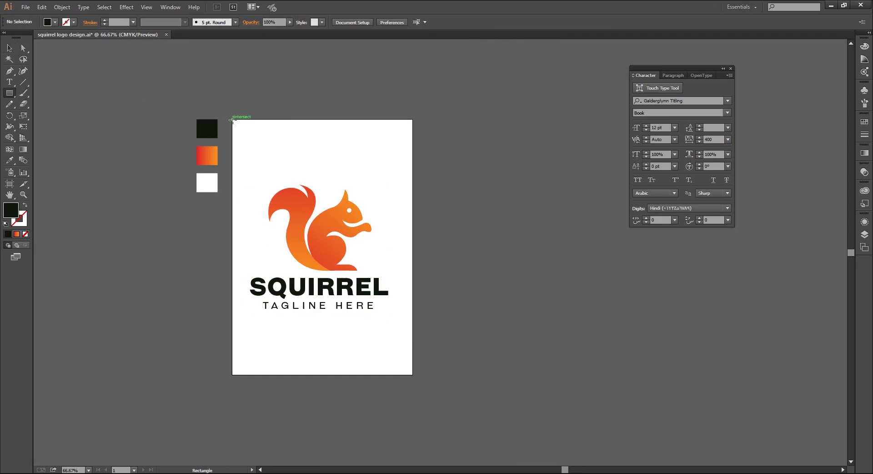
Step: Draw a page-sized rectangle, fill it with white, and send it behind the logo
{"action": "left_click_drag", "start_coordinate": [232, 120], "coordinate": [412, 375]}
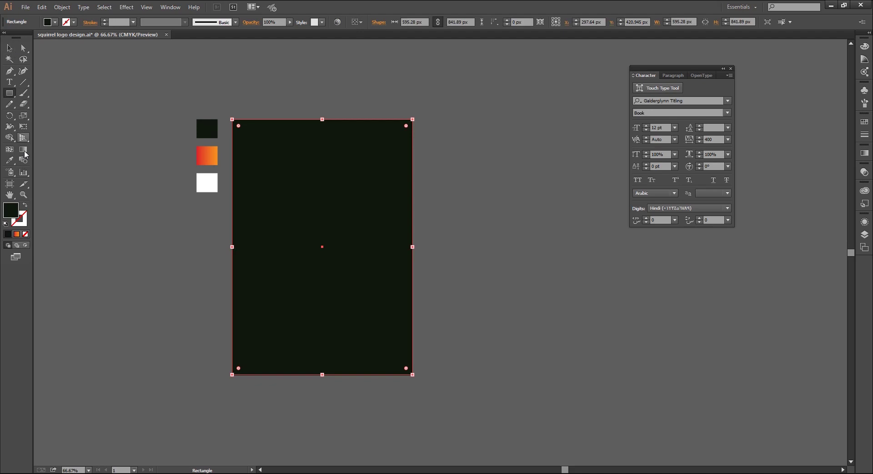
{"action": "left_click", "coordinate": [9, 160]}
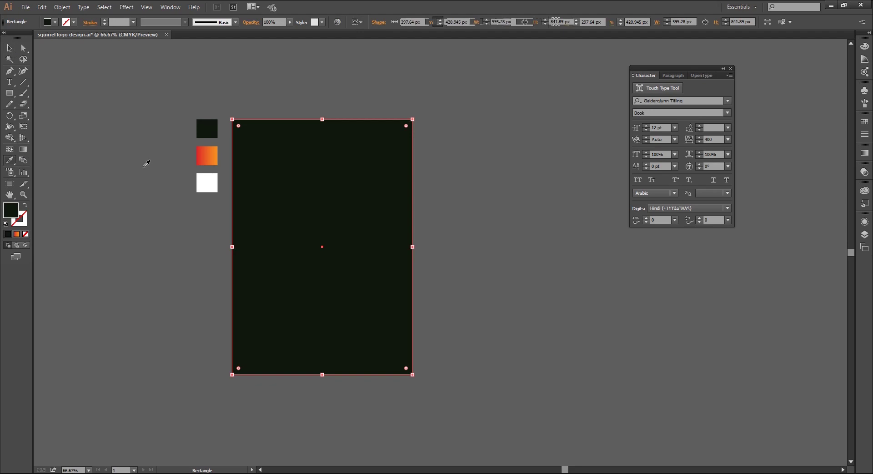
{"action": "left_click", "coordinate": [207, 182]}
{"action": "key", "text": "v"}
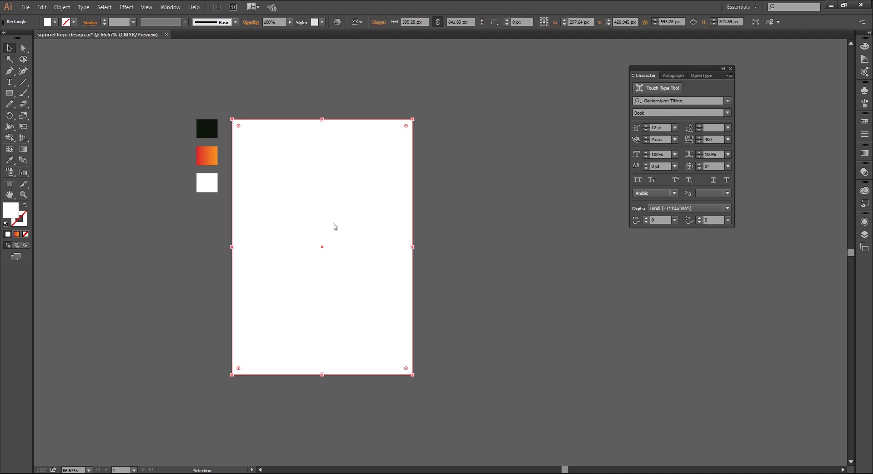
{"action": "right_click", "coordinate": [335, 225]}
{"action": "left_click", "coordinate": [454, 383]}
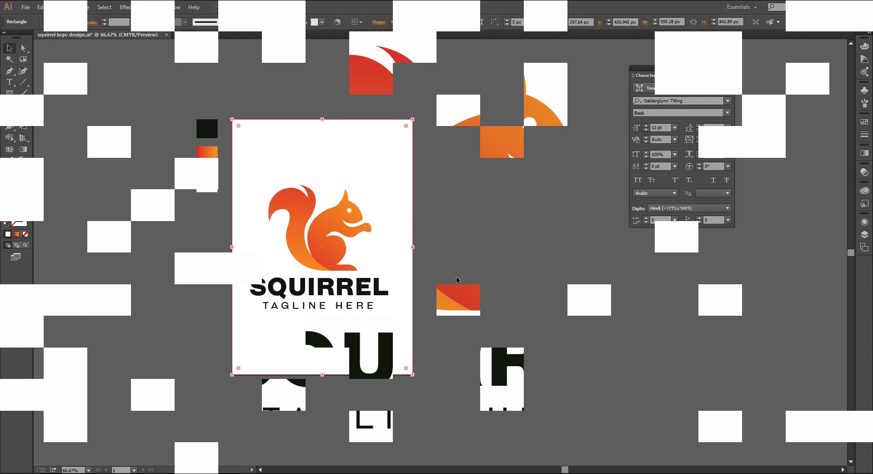